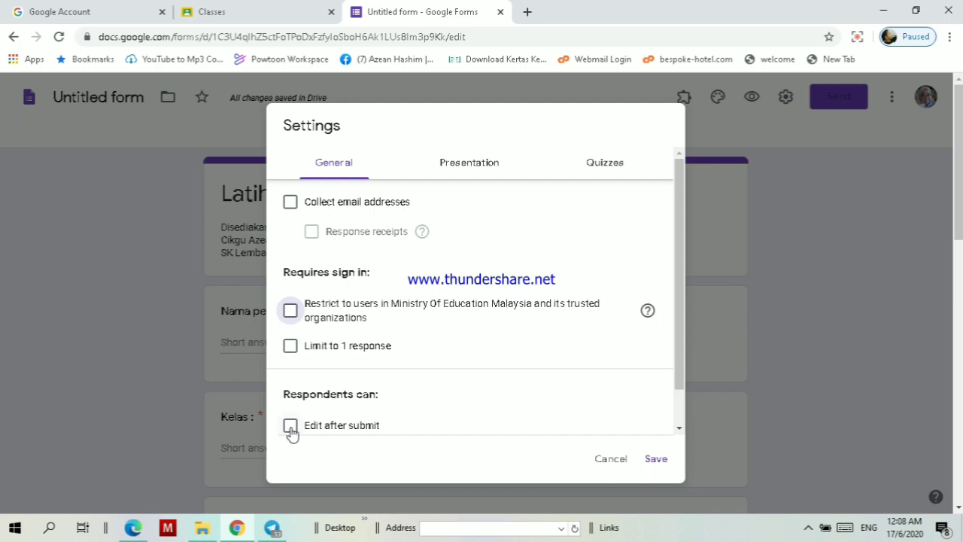
Turn the form into a quiz in its settings and save the settings.
left_click(292, 427)
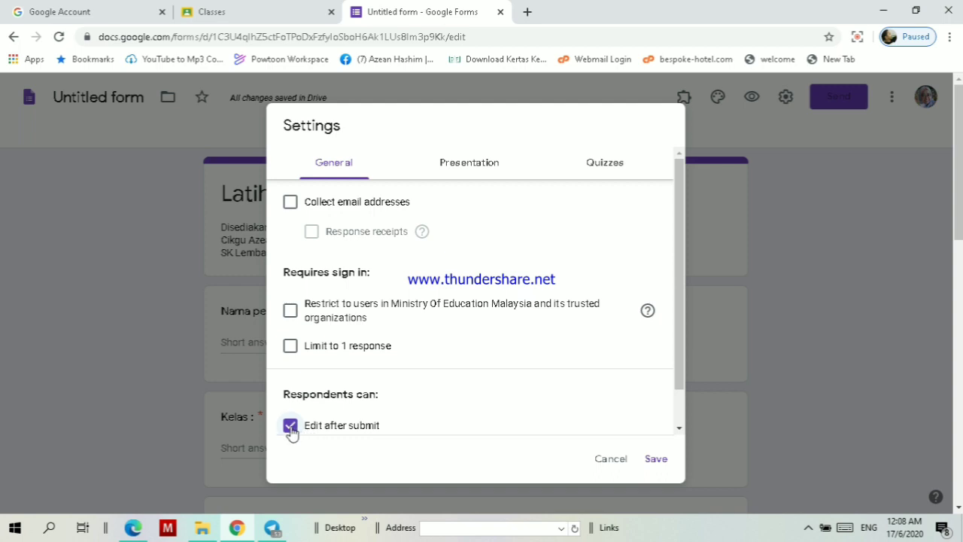
left_click(292, 429)
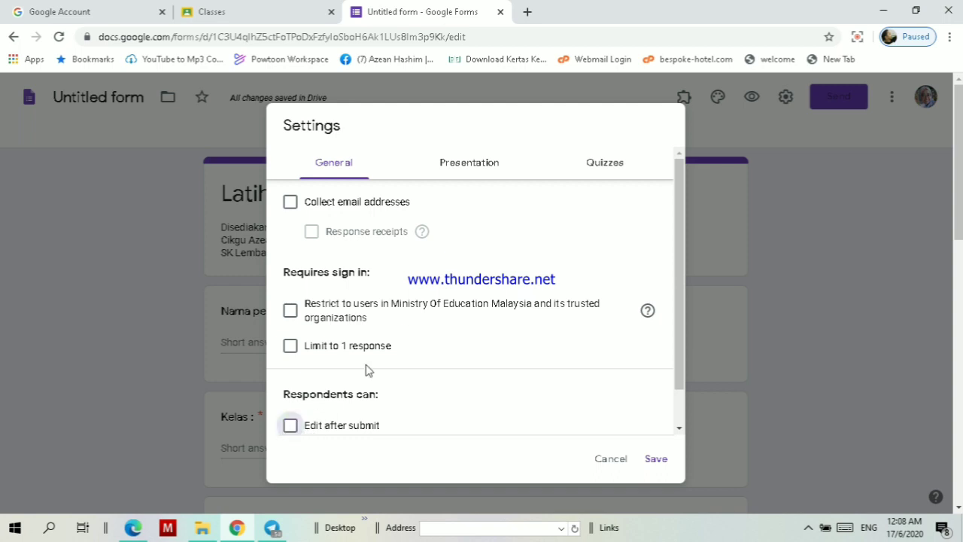
left_click(466, 165)
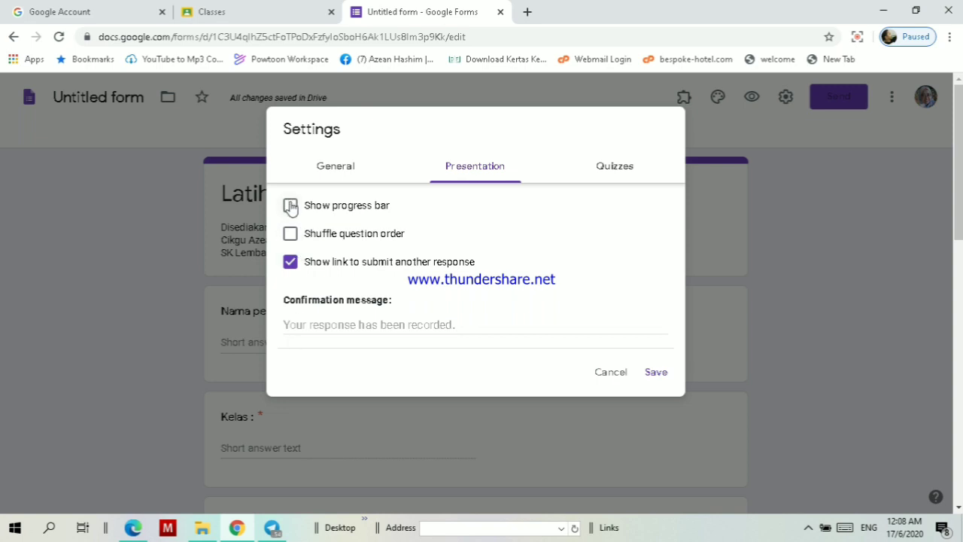
left_click(613, 167)
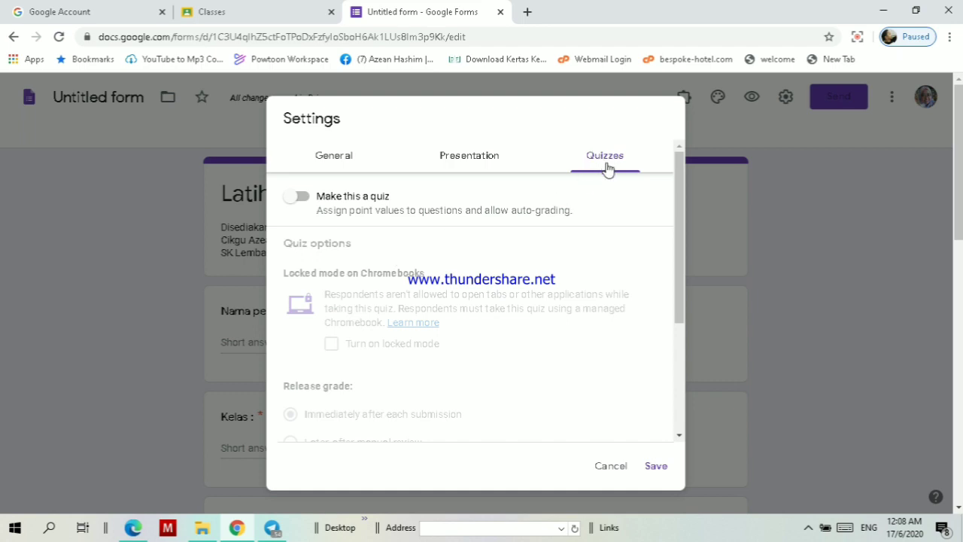
left_click(302, 201)
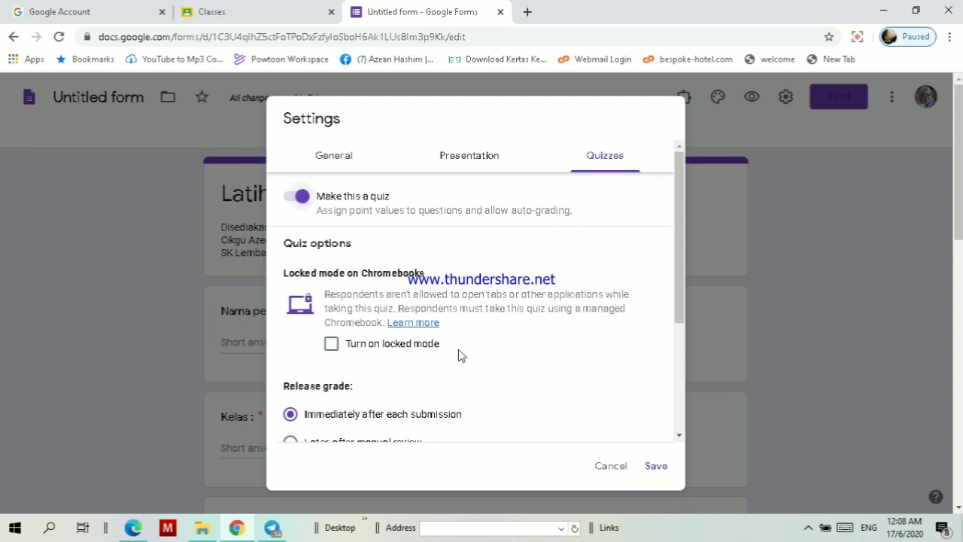
scroll(461, 356, "down", 1)
scroll(440, 308, "down", 1)
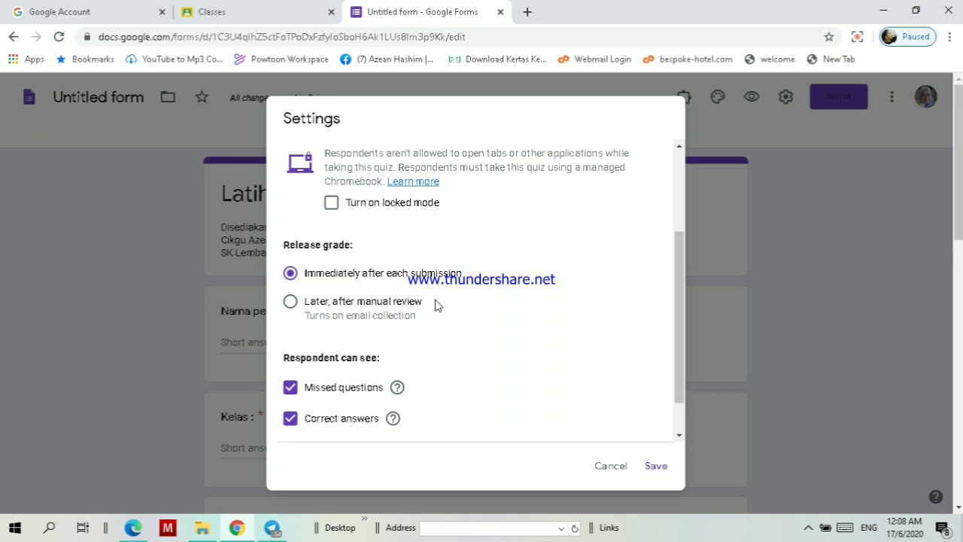
scroll(305, 380, "down", 1)
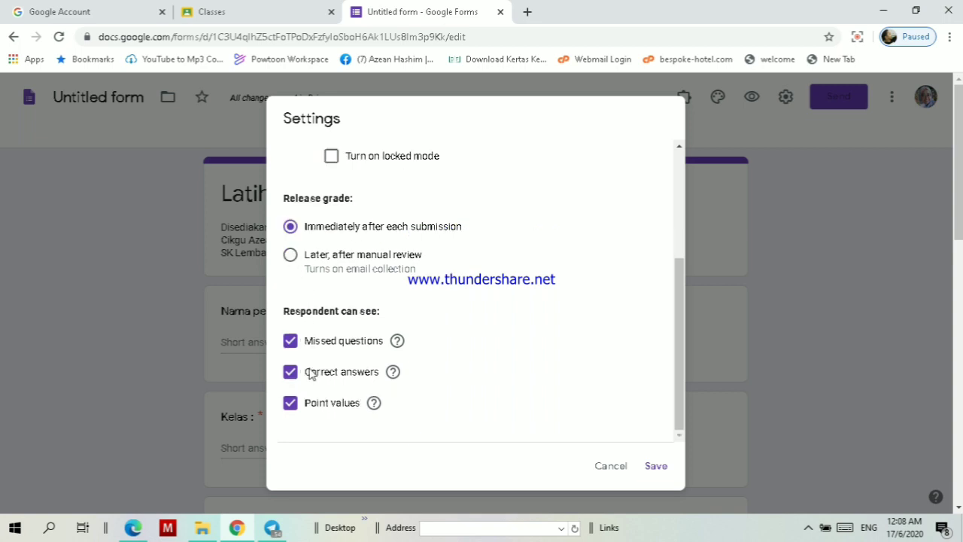
scroll(311, 374, "down", 2)
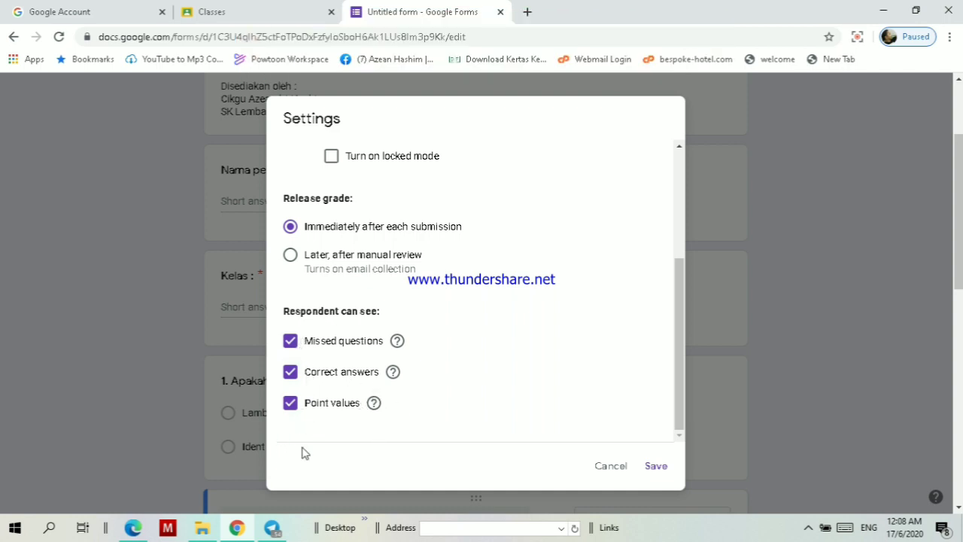
left_click(657, 468)
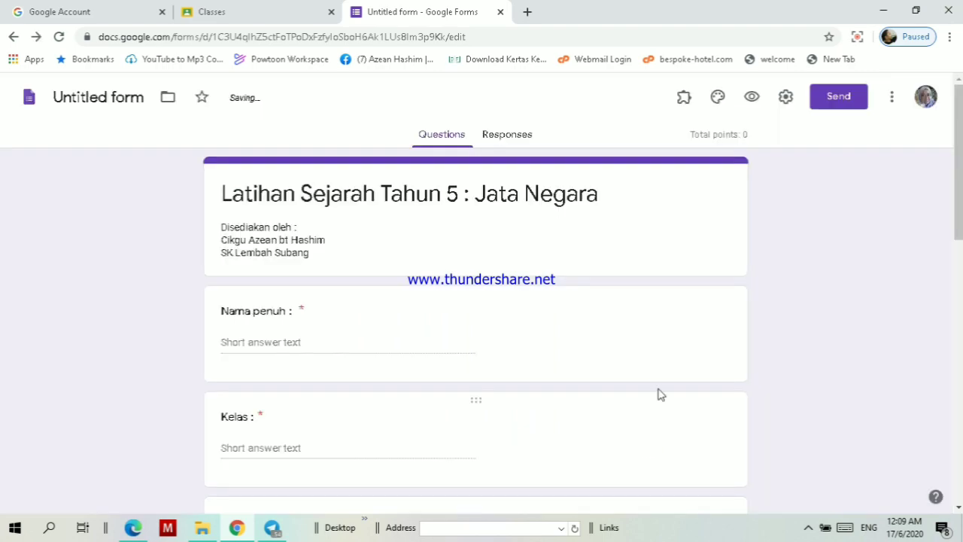
Set the answer key of question 1 to "Identiti negara kita" and give the question 1 point.
scroll(639, 349, "down", 5)
scroll(276, 251, "down", 3)
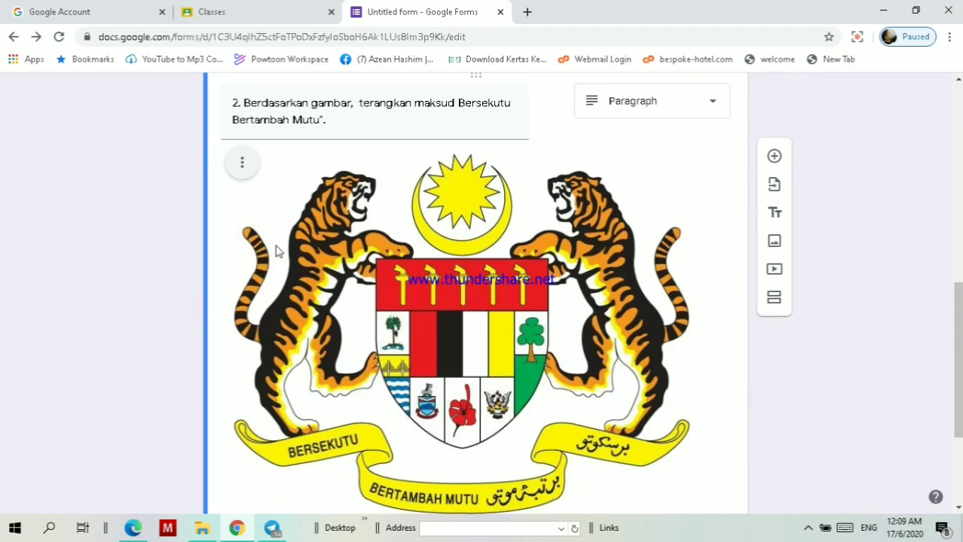
scroll(273, 260, "up", 4)
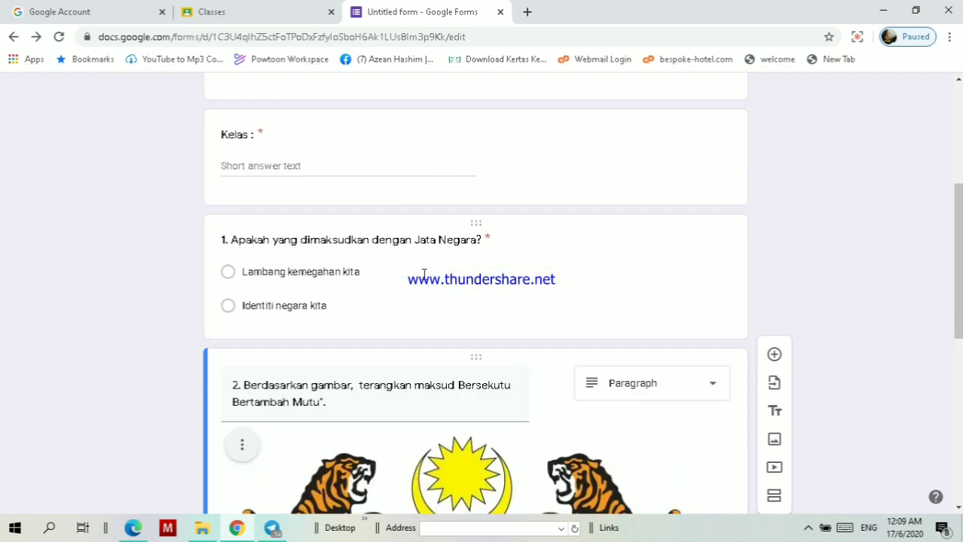
left_click(423, 273)
left_click(367, 299)
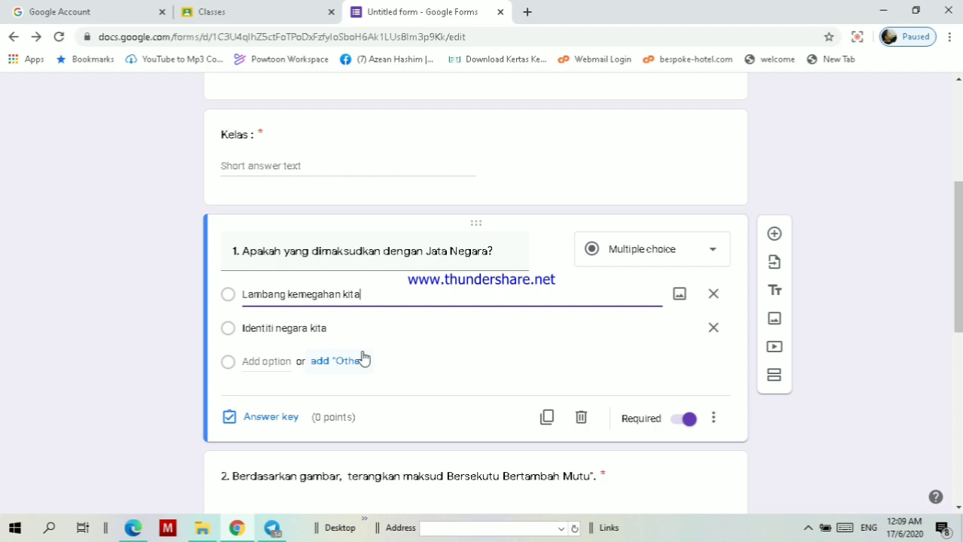
left_click(272, 424)
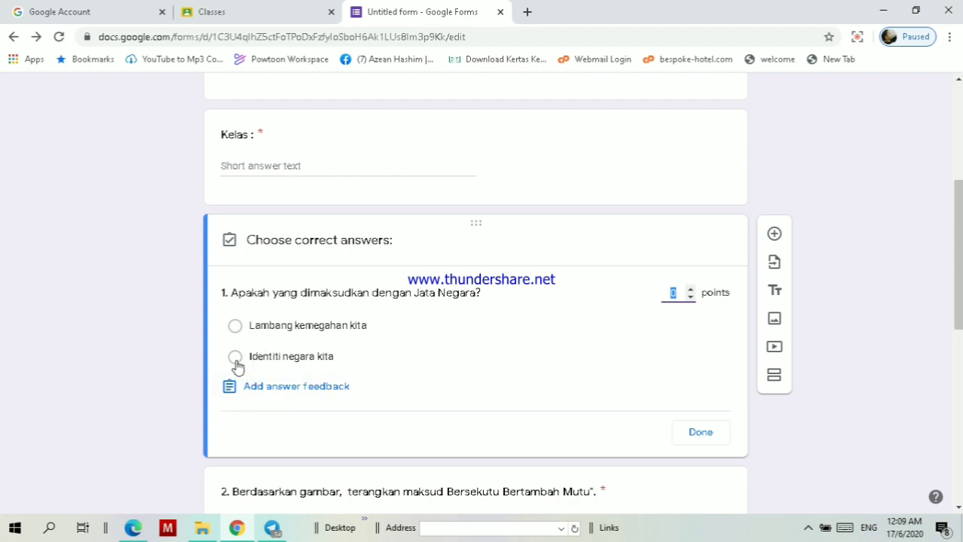
left_click(235, 358)
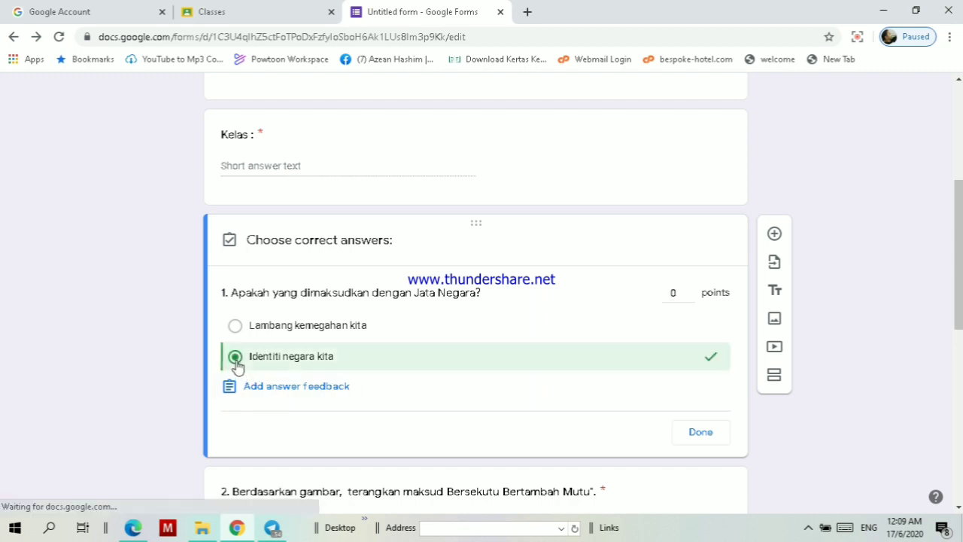
left_click(692, 292)
left_click(696, 434)
Review the form from question 2 and its long answer field back up to the title.
scroll(695, 441, "down", 2)
scroll(694, 442, "down", 4)
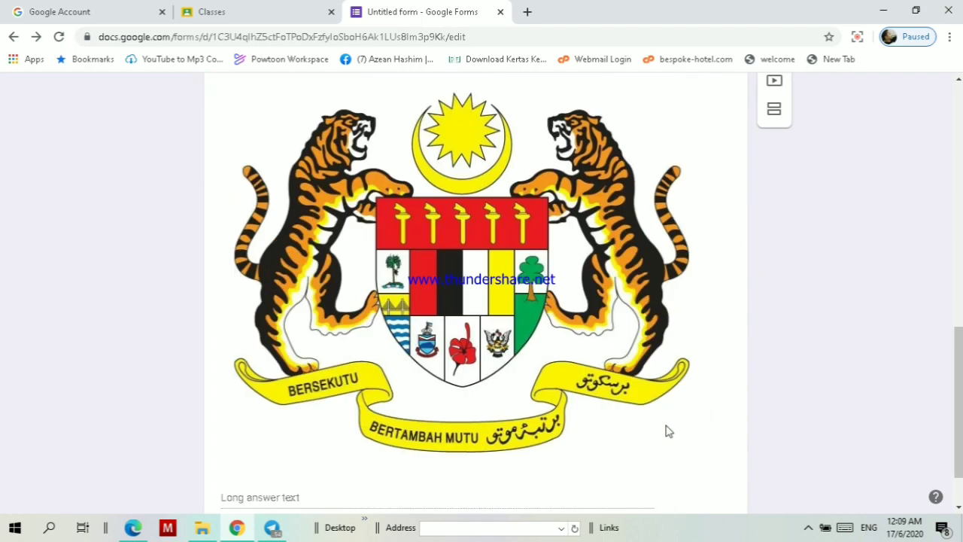
scroll(667, 430, "up", 1)
scroll(667, 430, "down", 2)
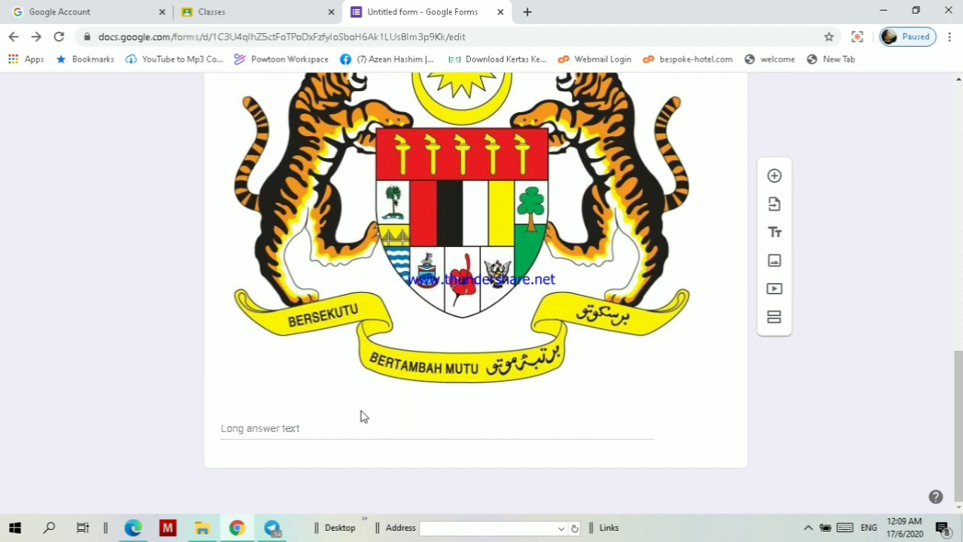
scroll(354, 417, "up", 6)
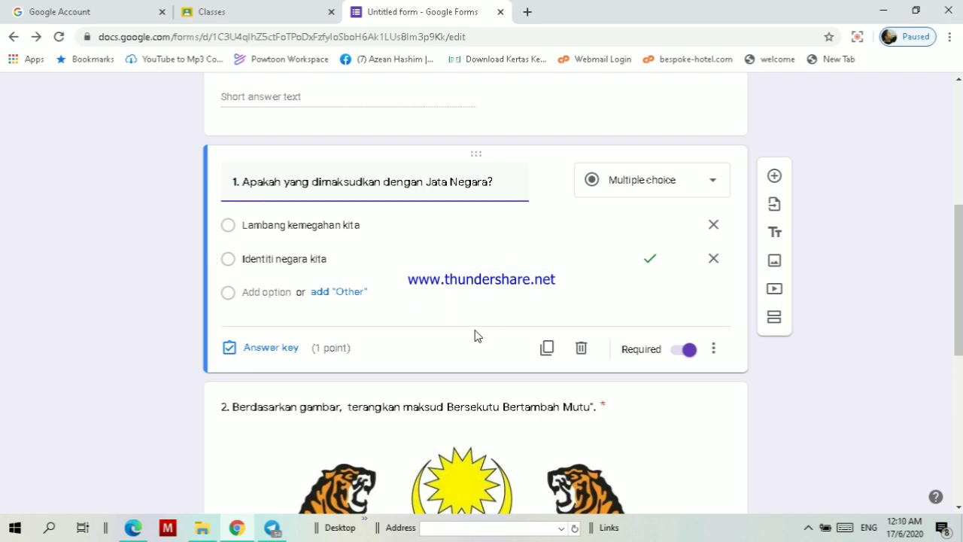
scroll(475, 331, "up", 4)
scroll(475, 331, "up", 1)
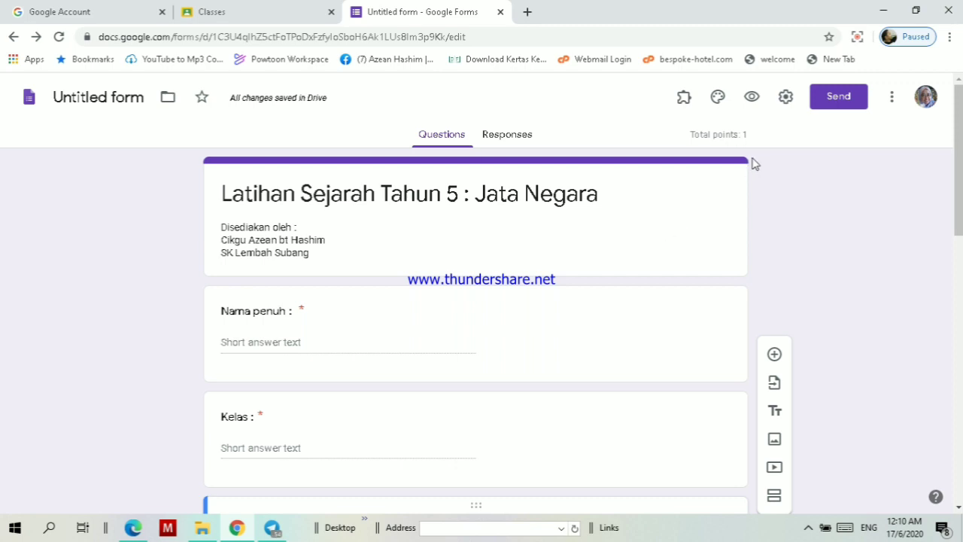
Get the form's shareable link with the Shorten URL option on, copy it, and close the send options.
left_click(833, 103)
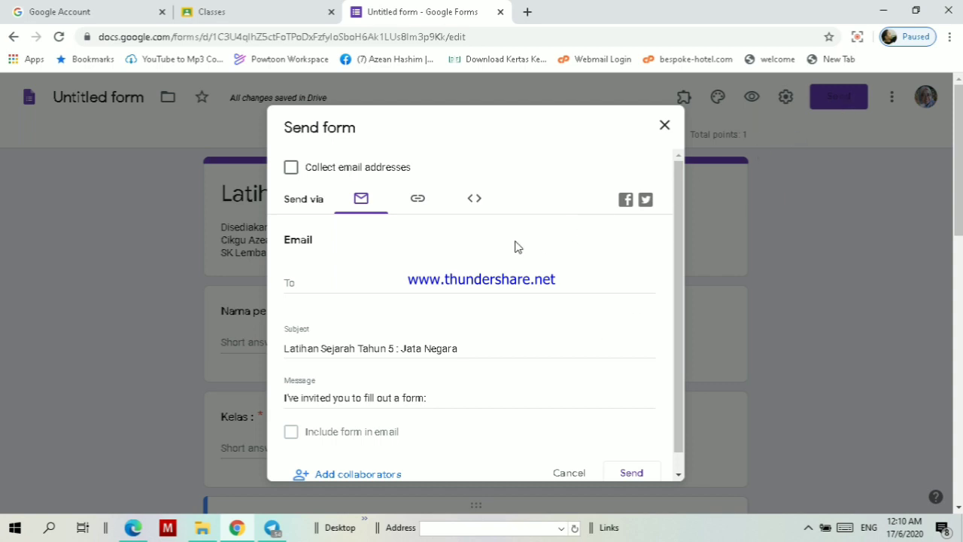
scroll(379, 260, "down", 3)
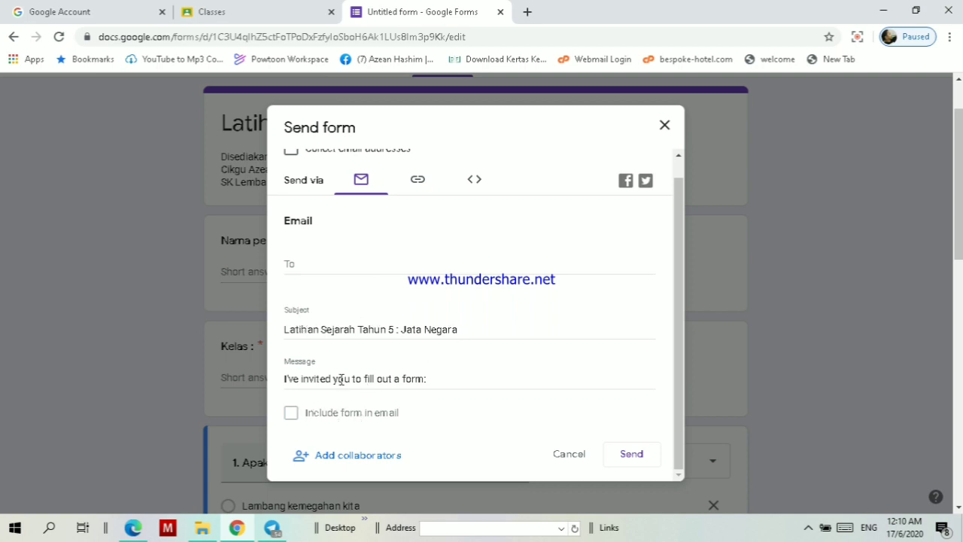
scroll(356, 439, "up", 2)
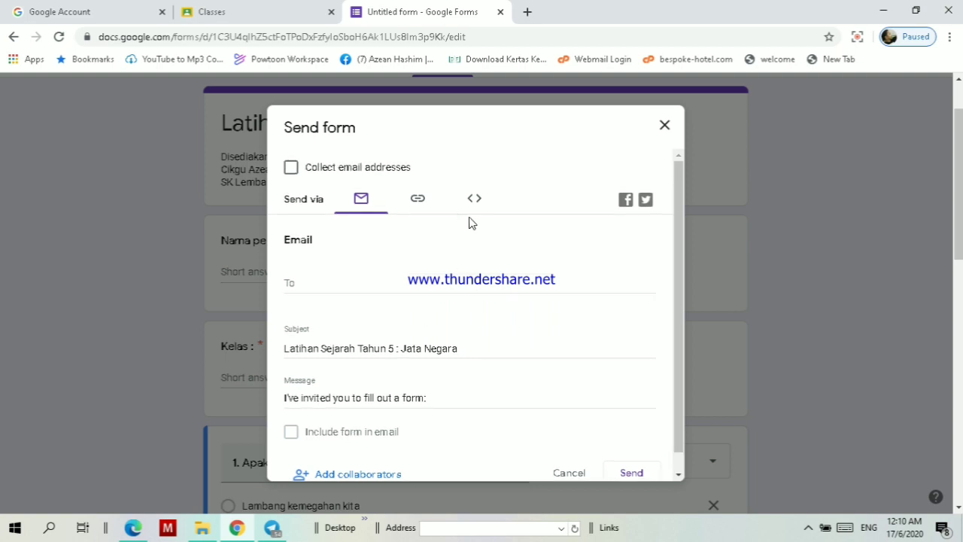
left_click(418, 199)
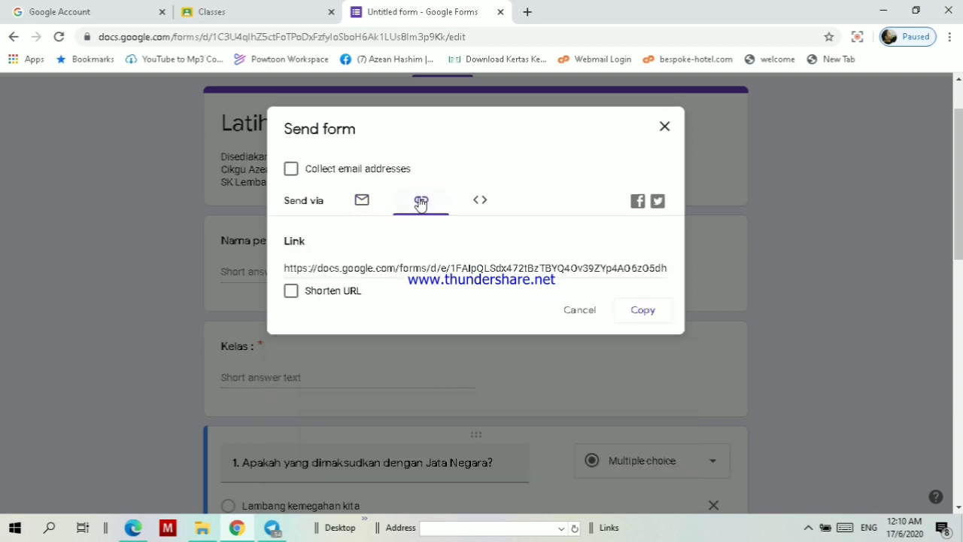
left_click(447, 269)
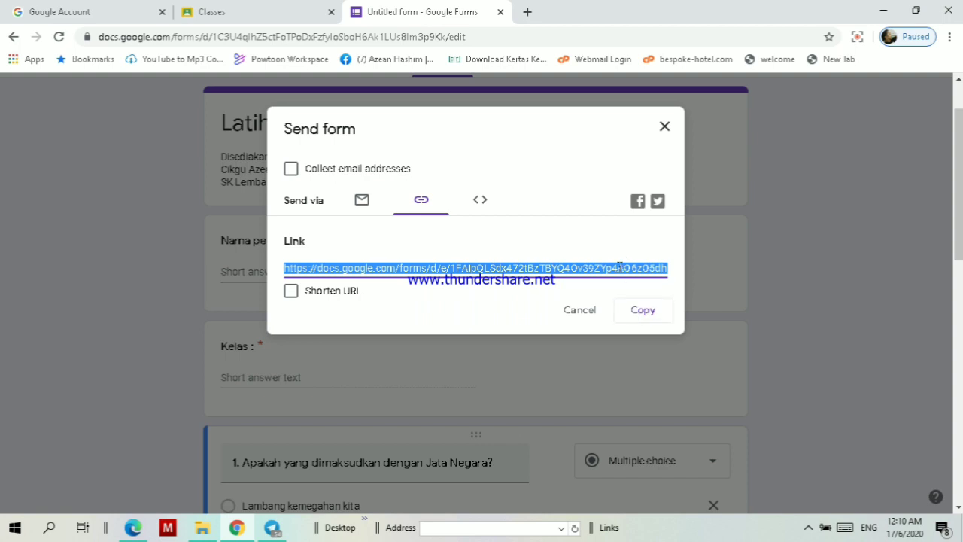
left_click(292, 291)
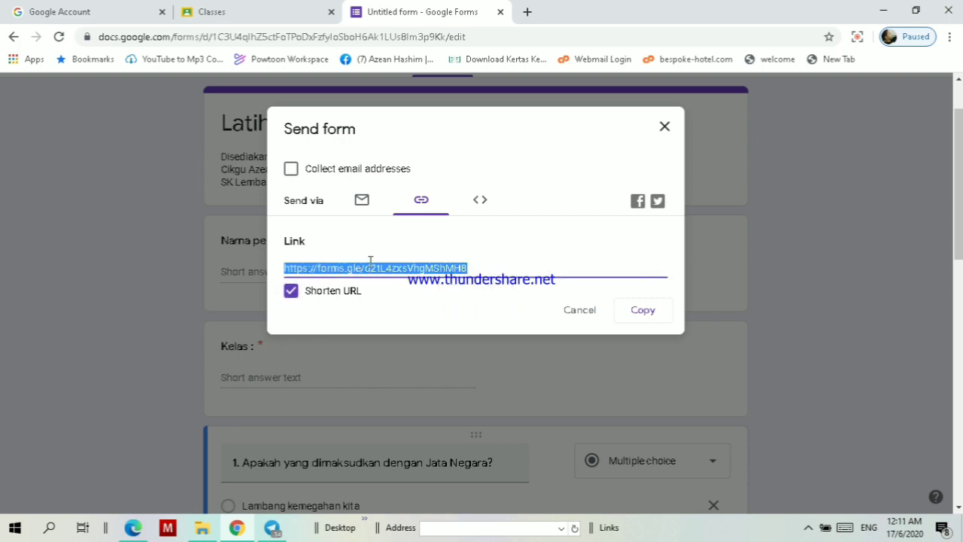
left_click(295, 293)
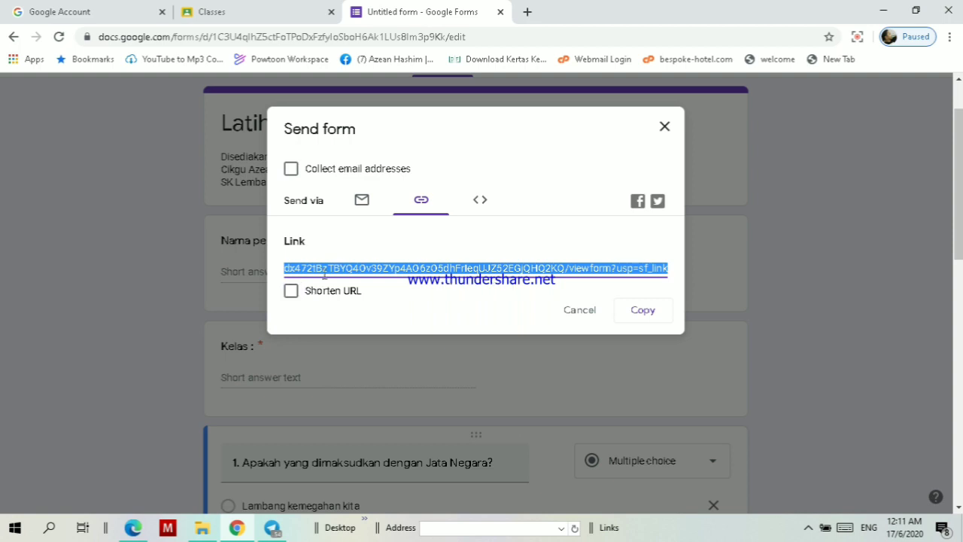
left_click(292, 295)
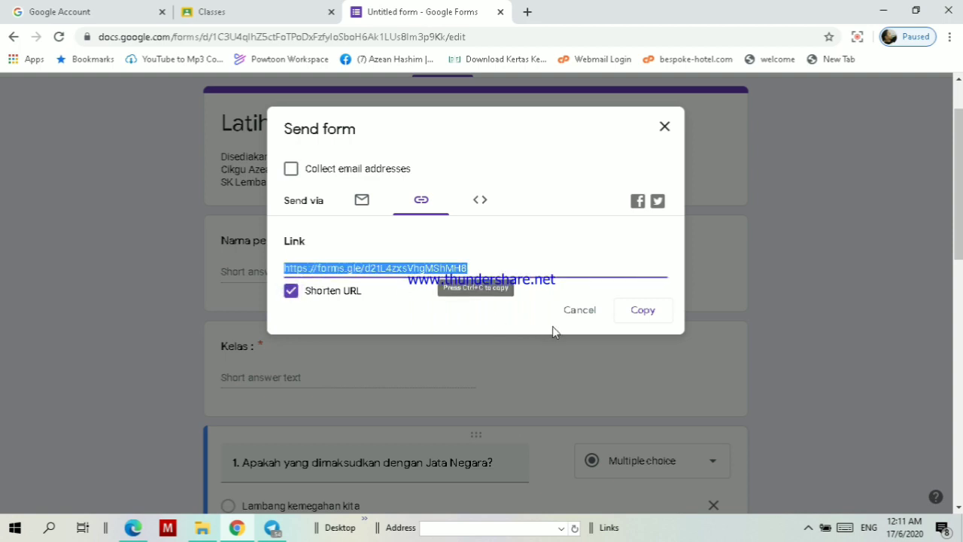
left_click(634, 316)
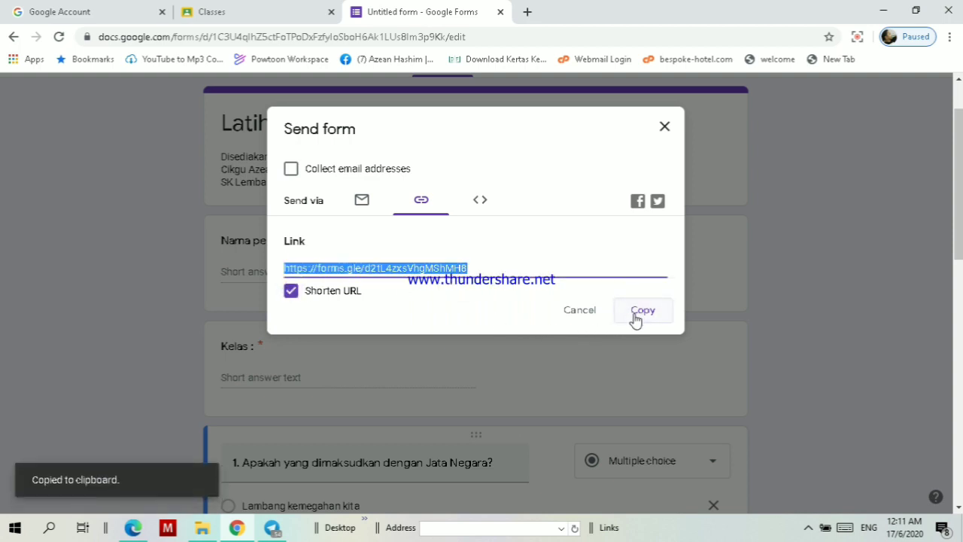
left_click(665, 128)
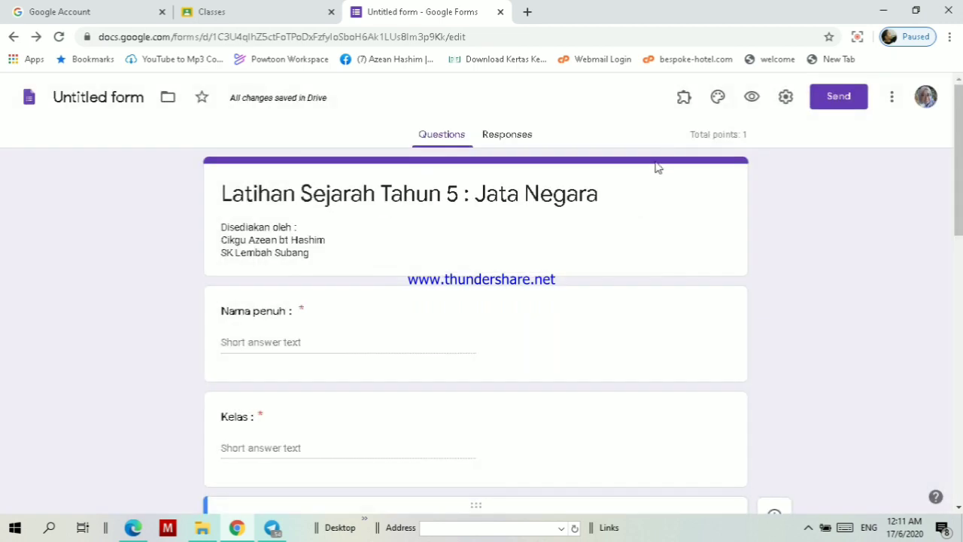
Switch to Telegram and send the copied form link to Saved Messages.
left_click(883, 11)
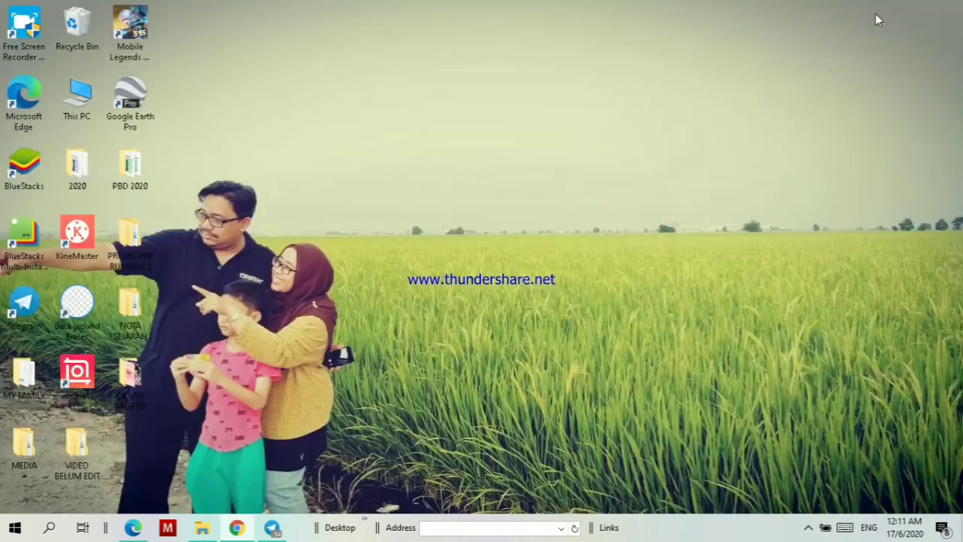
left_click(272, 529)
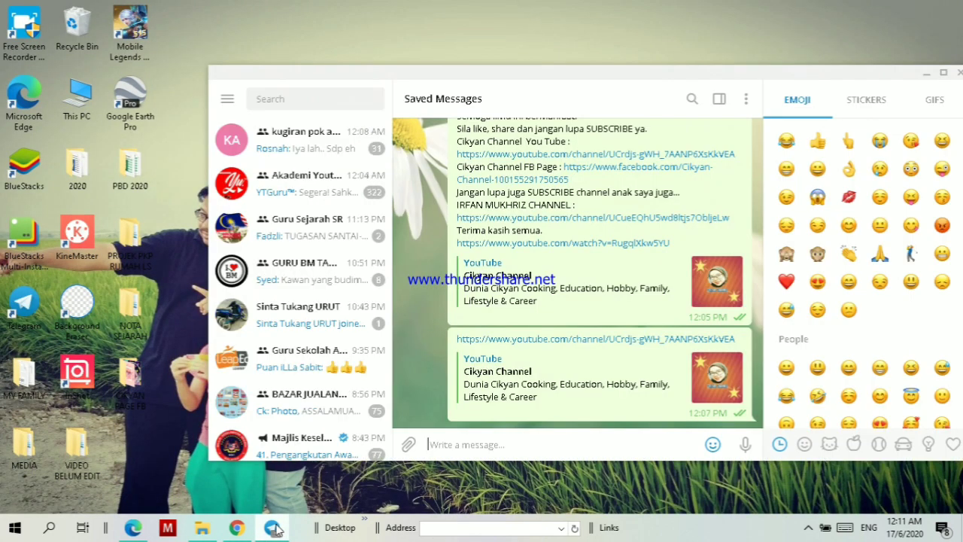
right_click(432, 445)
left_click(461, 342)
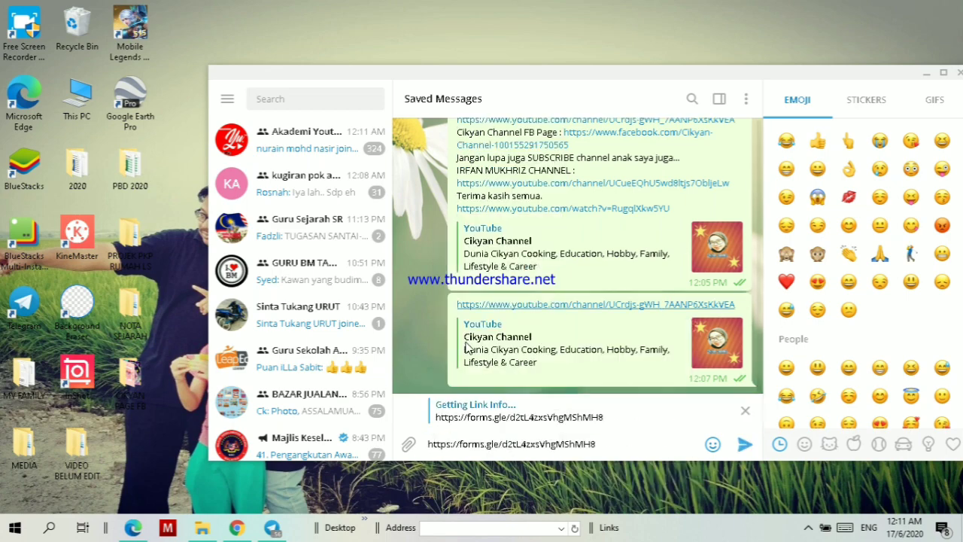
left_click(739, 446)
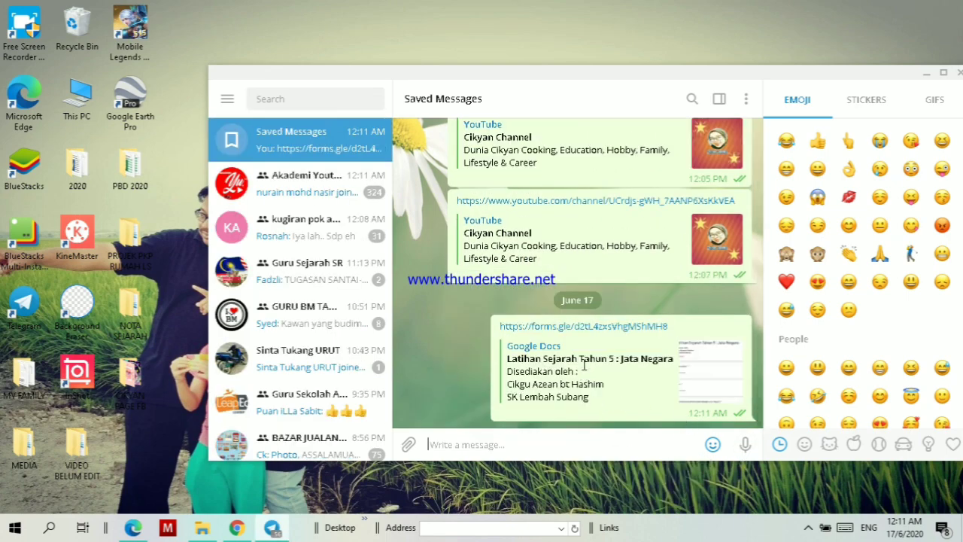
Open the form from the link in Saved Messages and fill in the respondent's full name.
left_click(602, 327)
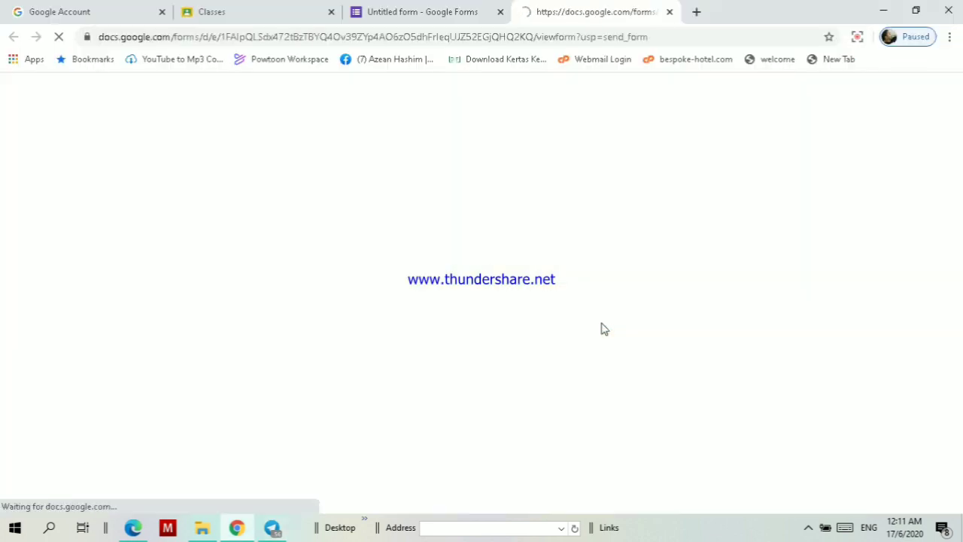
scroll(456, 271, "down", 1)
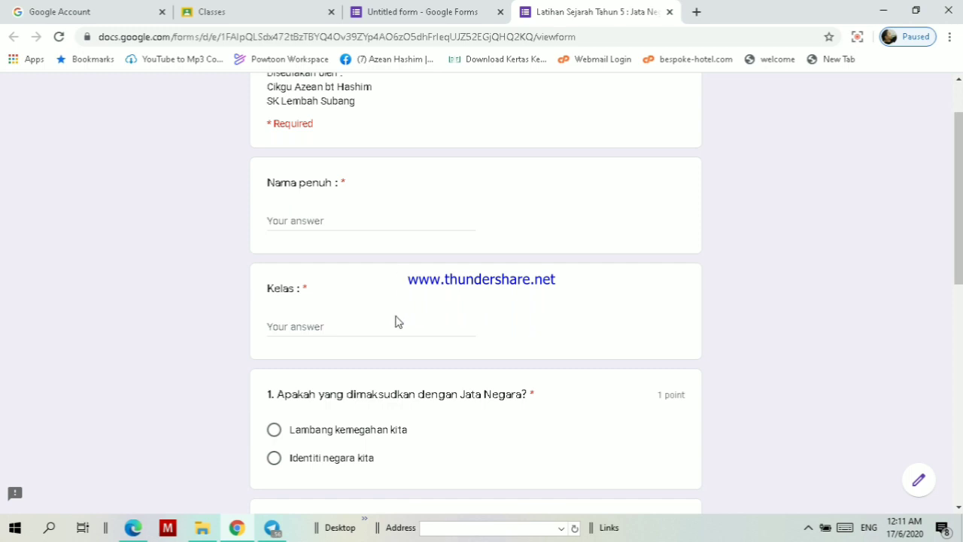
left_click(313, 220)
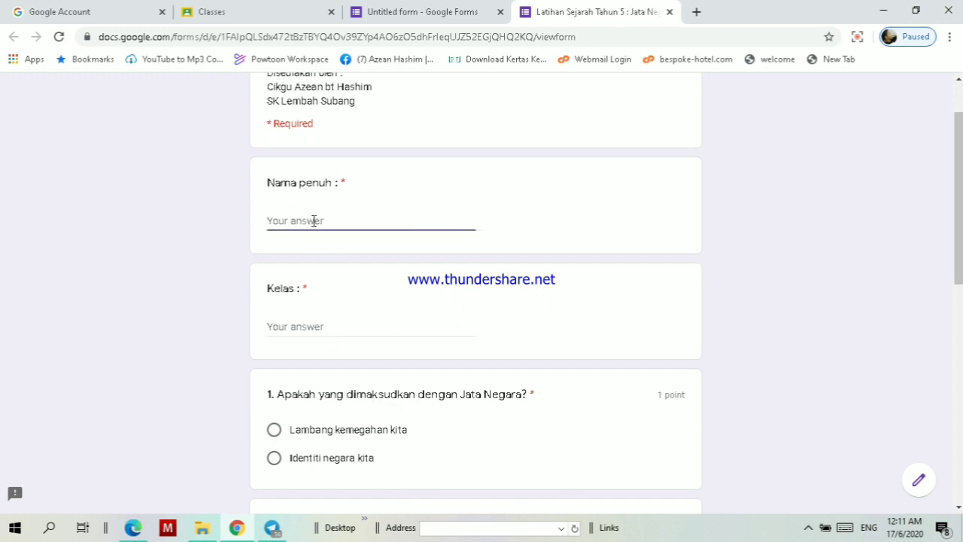
type("Cikyan")
Enter 5 UTM as the class and answer question 1 with "Identiti negara kita".
left_click(282, 325)
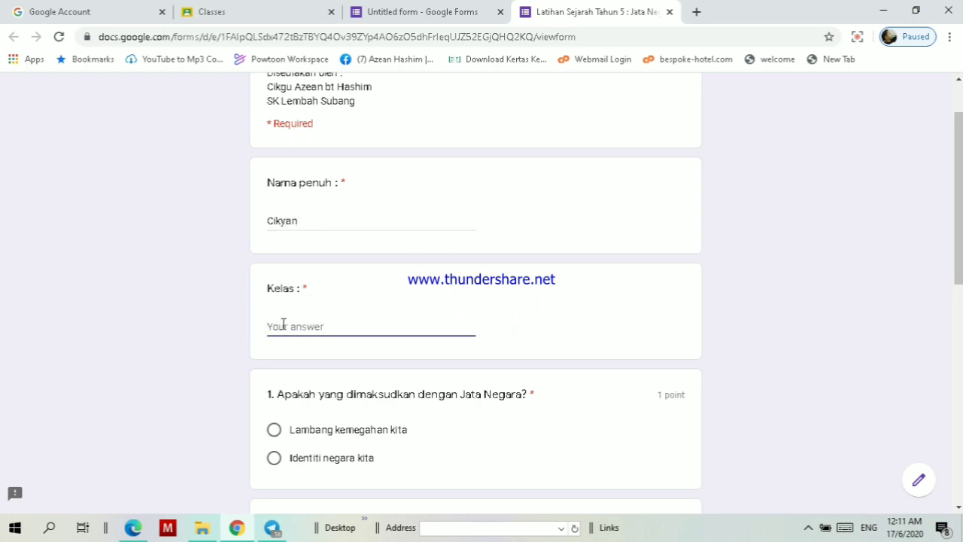
type("5")
type(" UKM")
scroll(374, 256, "down", 2)
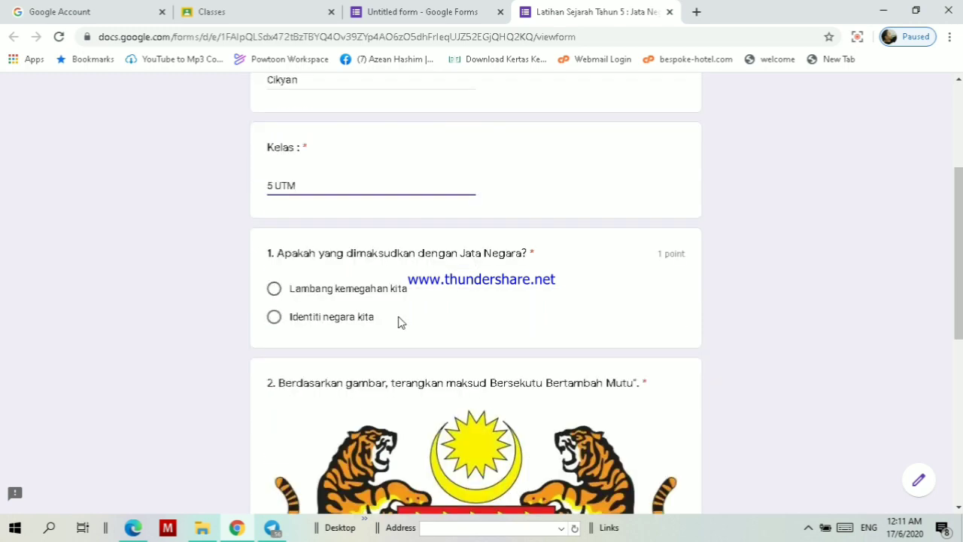
left_click(274, 317)
Answer question 2 with "Bermaksud kita perlu bekerjasama dan saling bantu membantu dalam masyarakat." and submit the form.
scroll(446, 313, "down", 5)
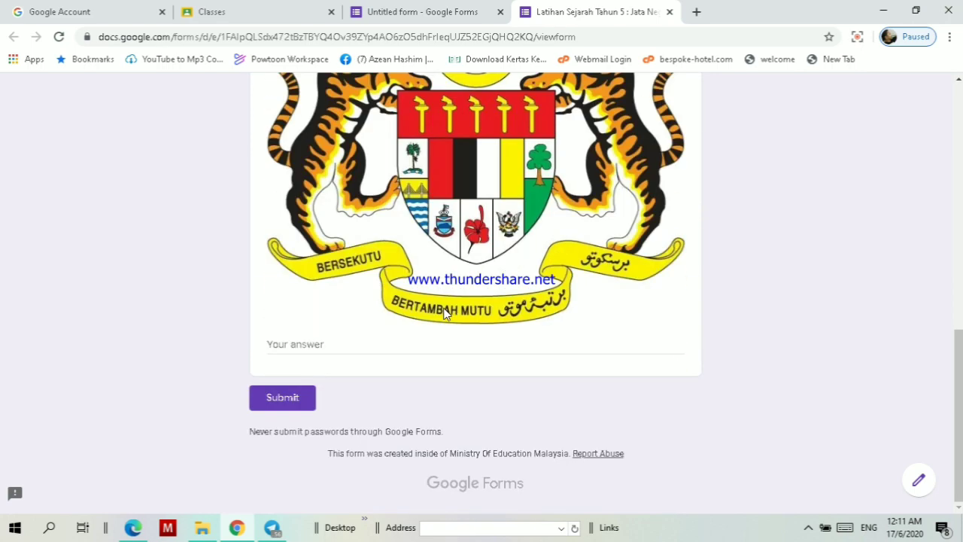
left_click(340, 347)
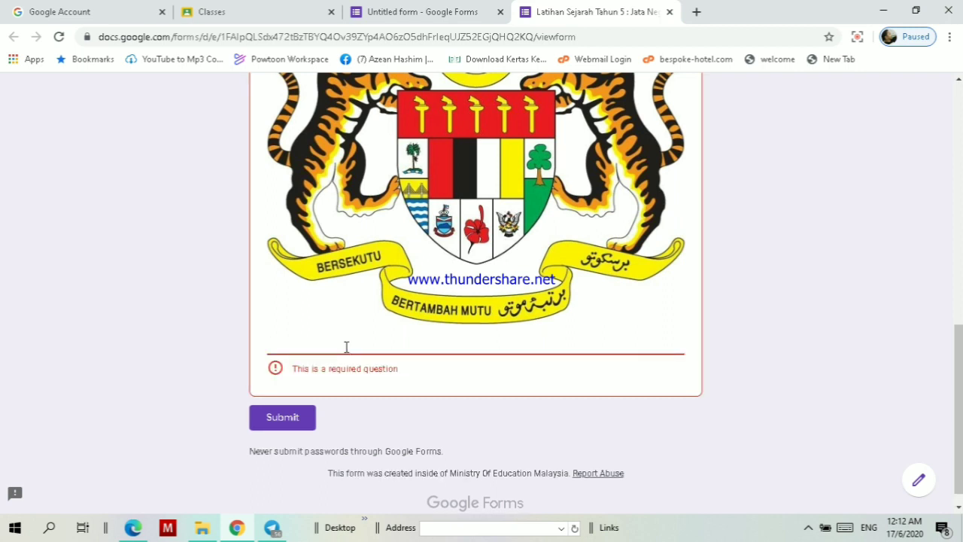
type("Bermaksud")
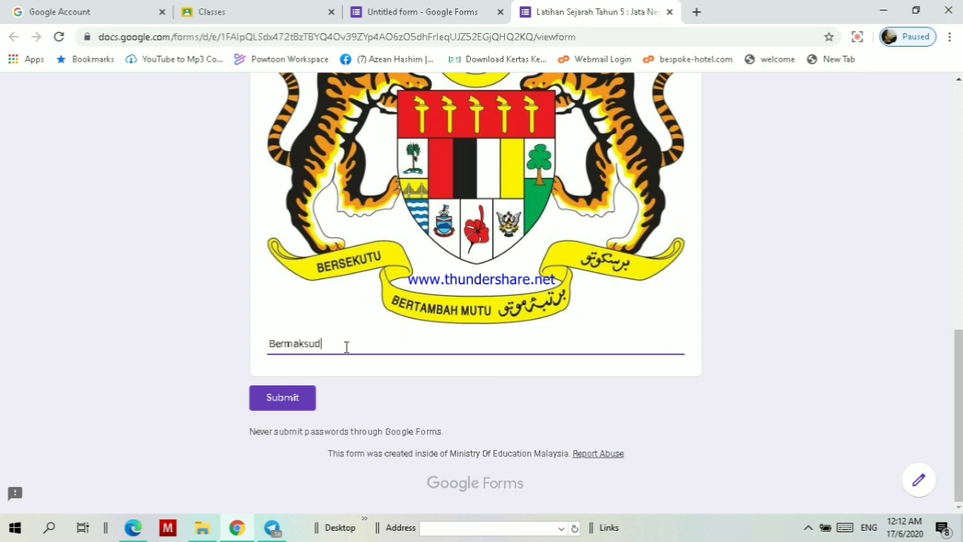
type(" kita perlu bekerjas")
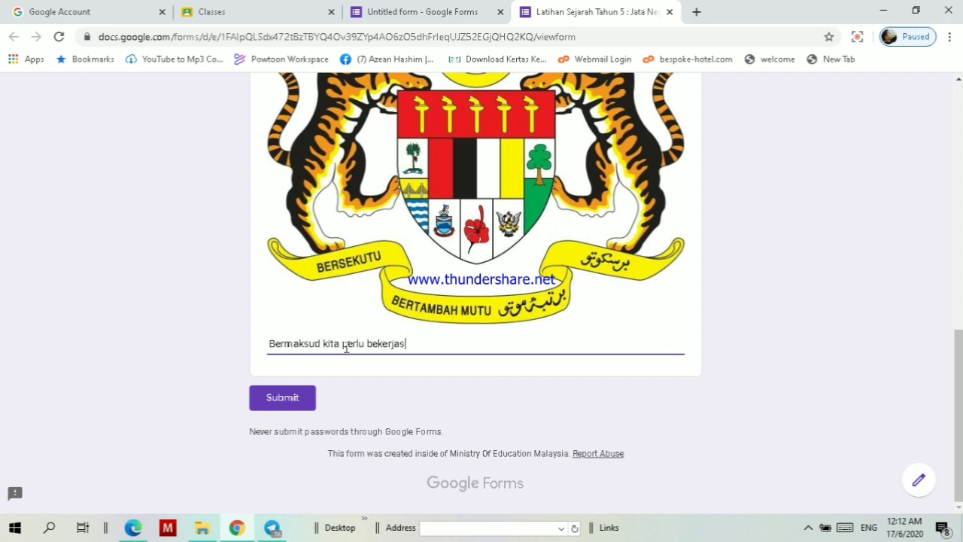
type("ama dan saling bant")
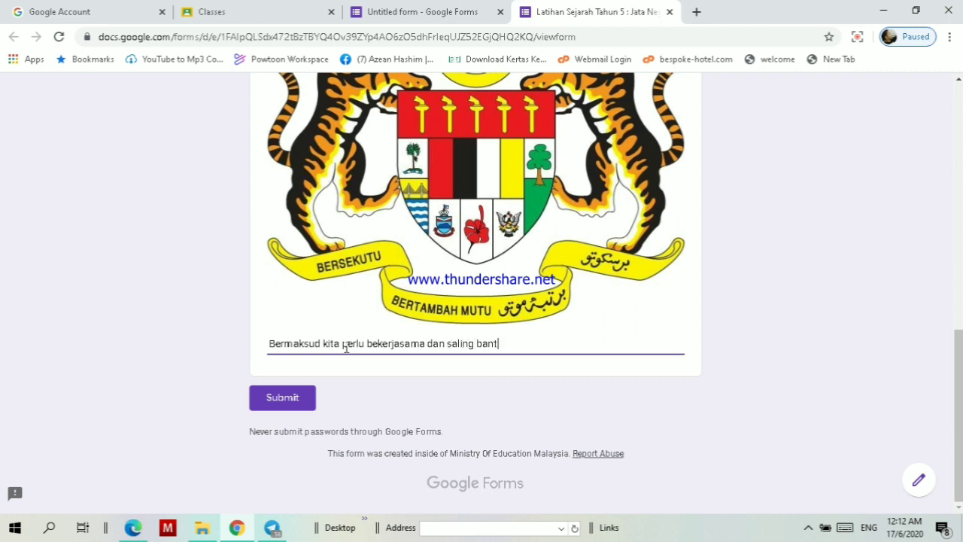
type("u membantu dalam masyarakat.")
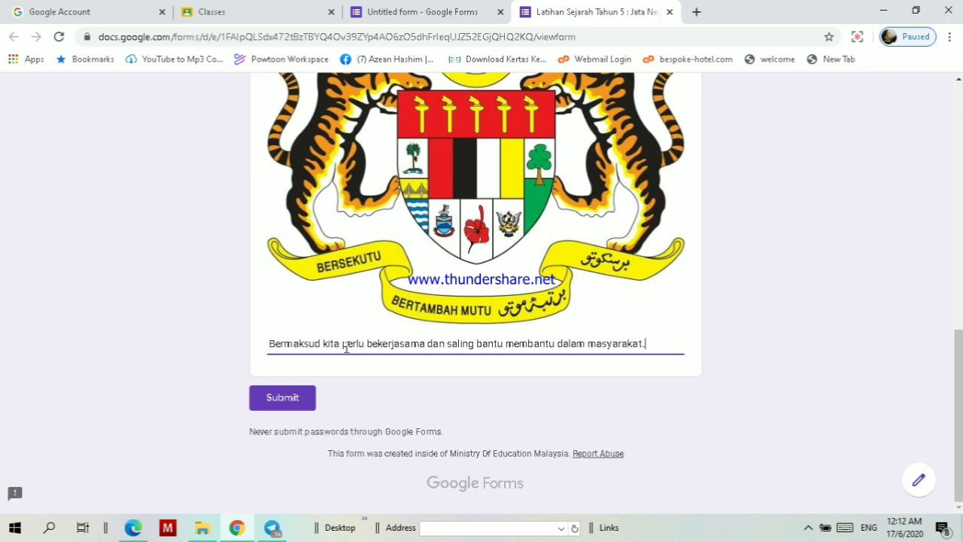
left_click(283, 399)
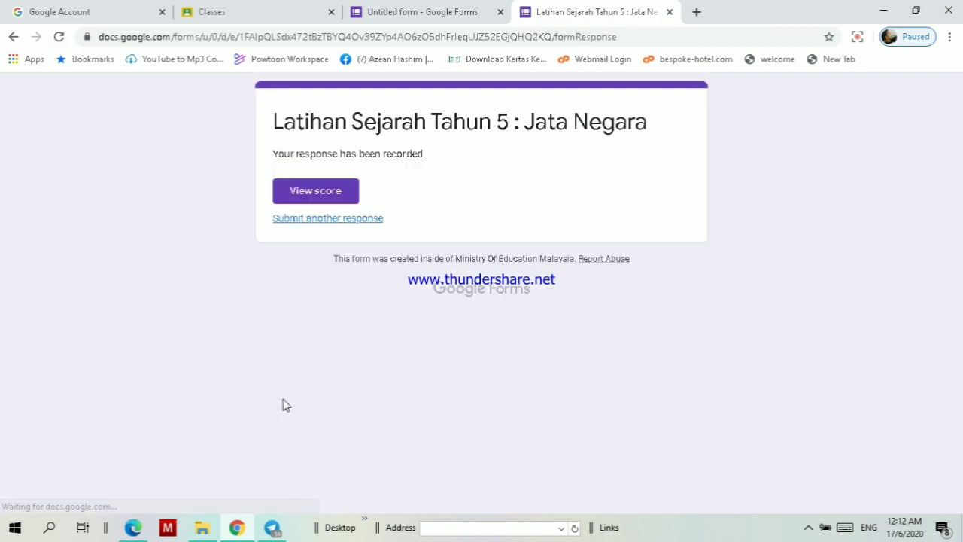
Return to the form editor and review the response summary, from the score insights through the answers to question 2.
left_click(458, 18)
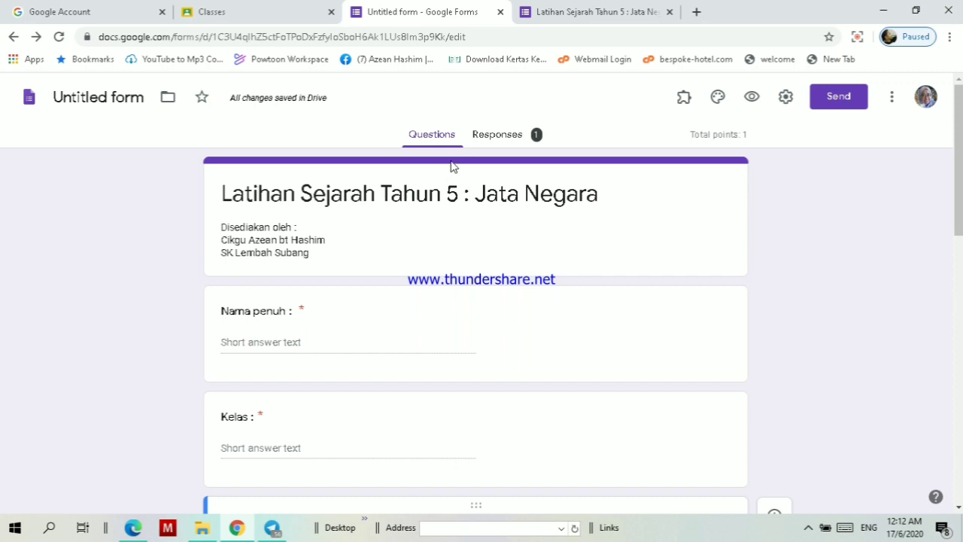
left_click(517, 143)
scroll(397, 307, "down", 1)
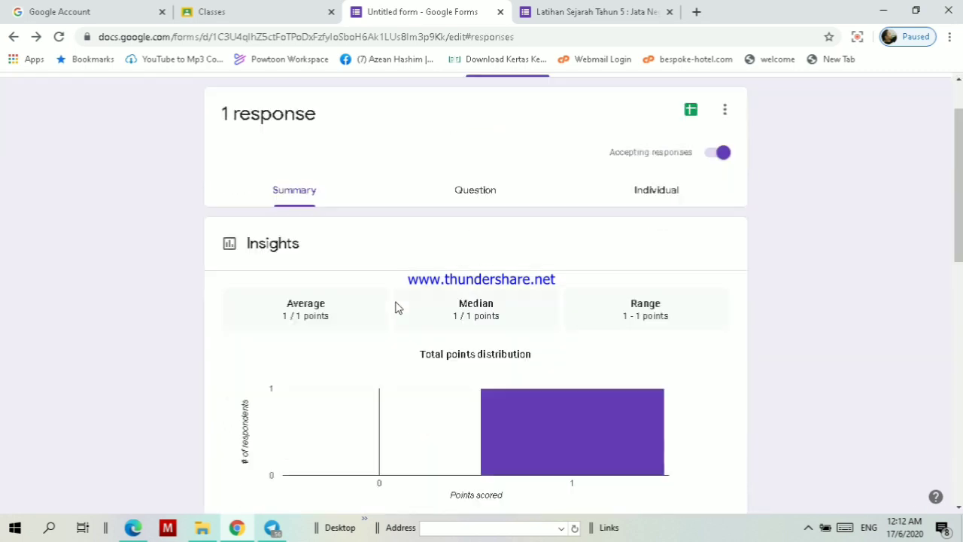
scroll(398, 307, "down", 5)
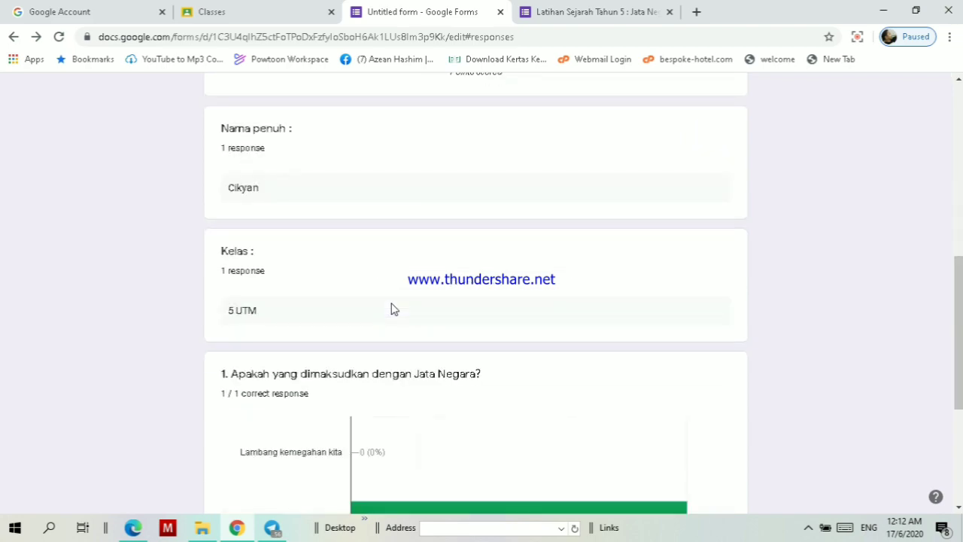
scroll(392, 309, "down", 3)
scroll(486, 369, "down", 1)
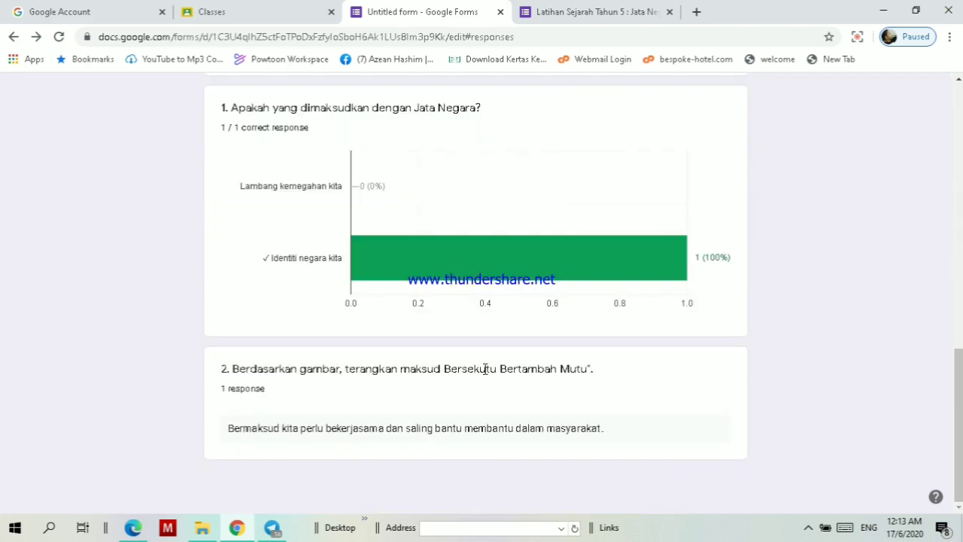
scroll(437, 387, "up", 8)
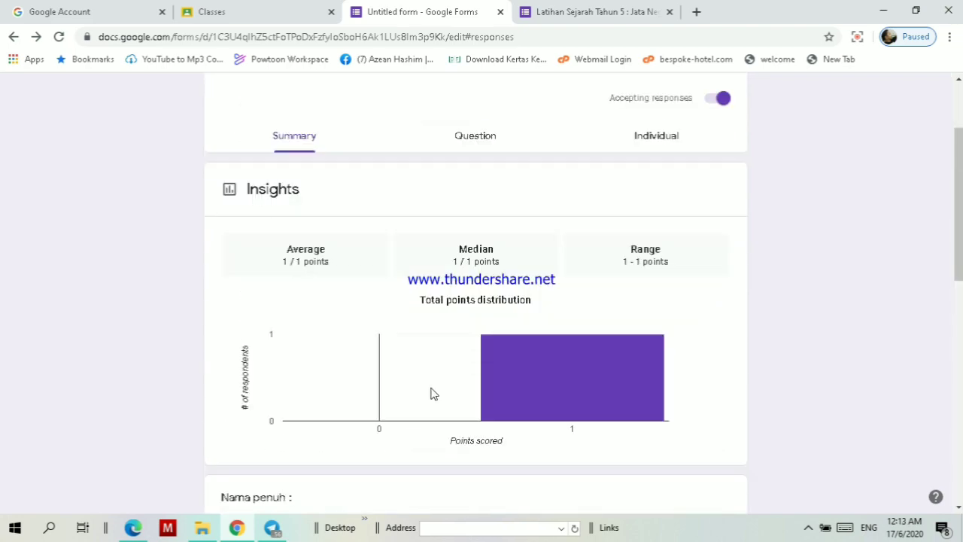
Review the individual response with its points and answers for every question of the Jata Negara form.
left_click(667, 143)
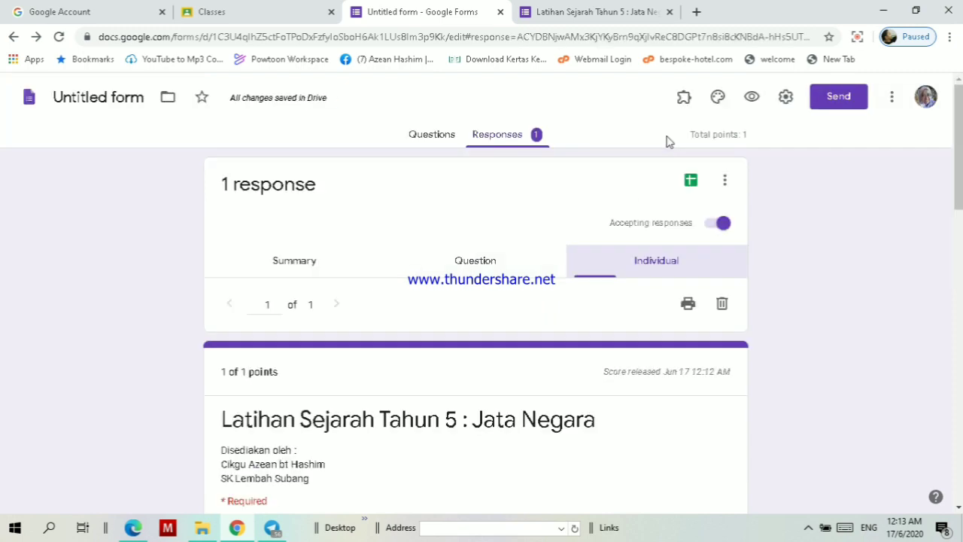
scroll(474, 299, "down", 2)
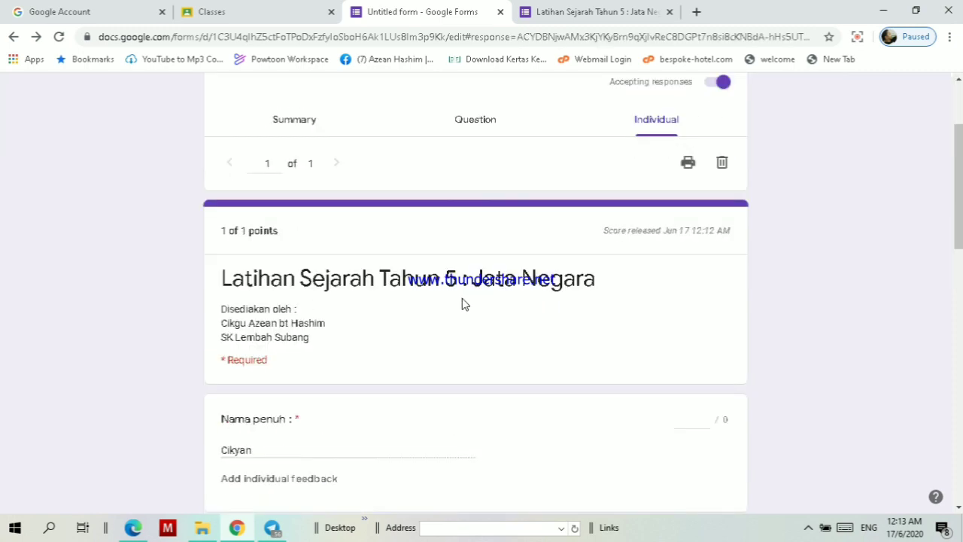
scroll(331, 277, "down", 2)
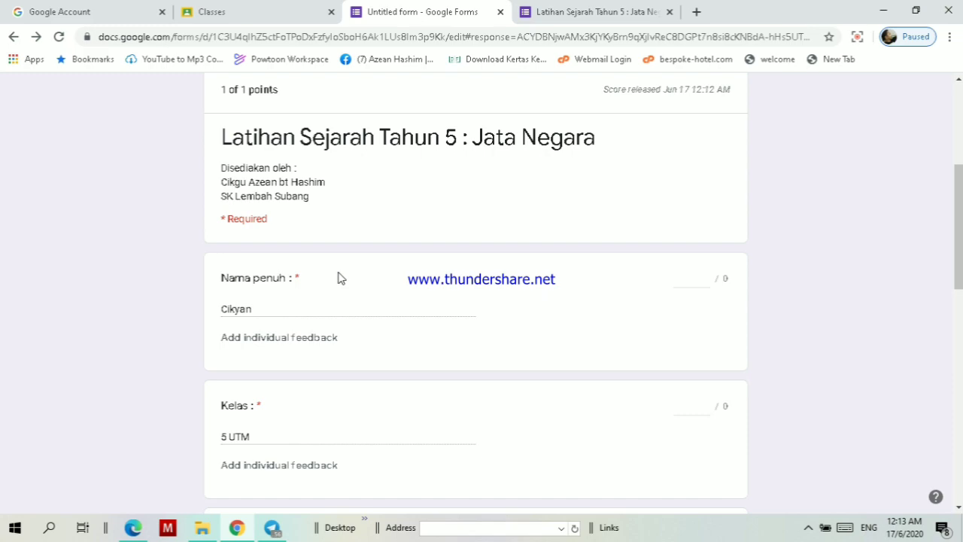
scroll(317, 309, "down", 2)
scroll(317, 316, "down", 8)
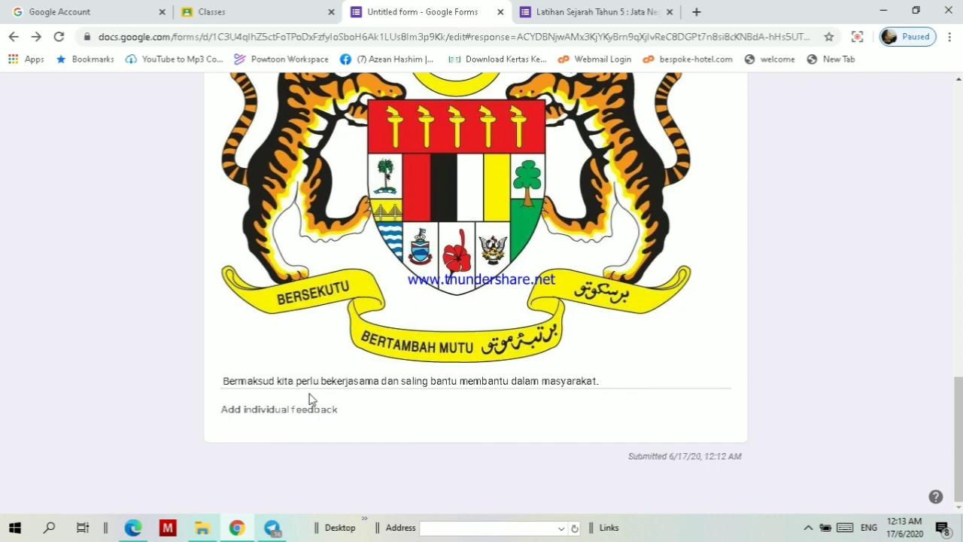
scroll(474, 399, "up", 8)
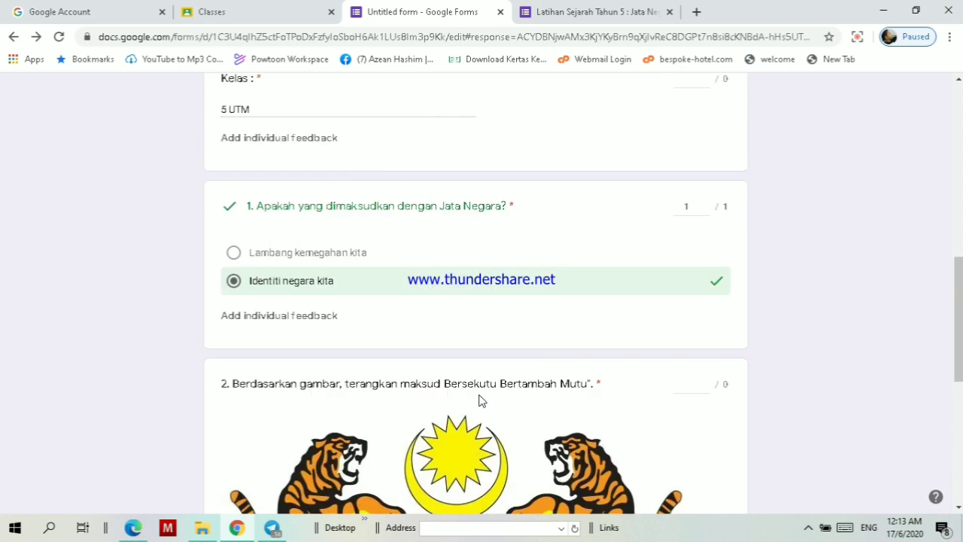
scroll(482, 400, "up", 10)
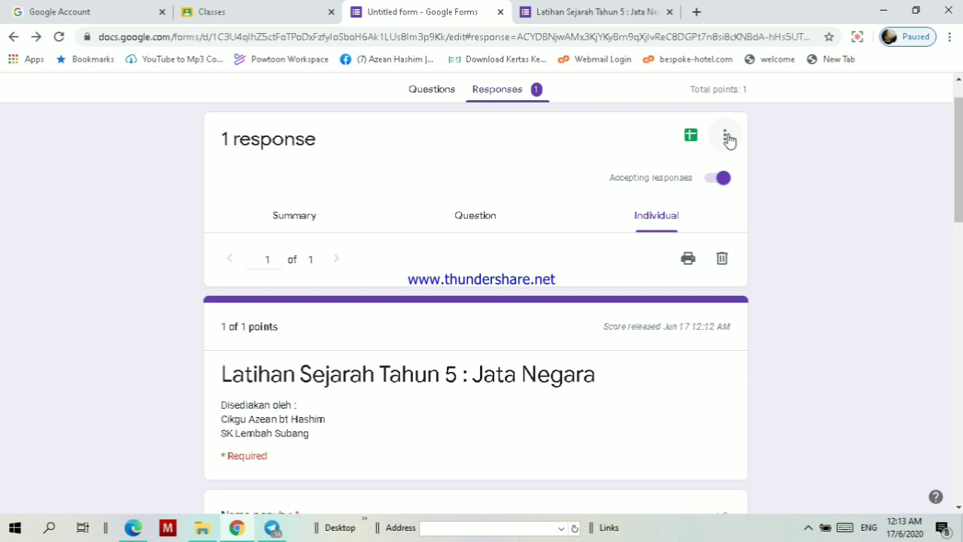
Look at the per-question view of the responses and check the options for all responses, including the .csv download.
left_click(727, 139)
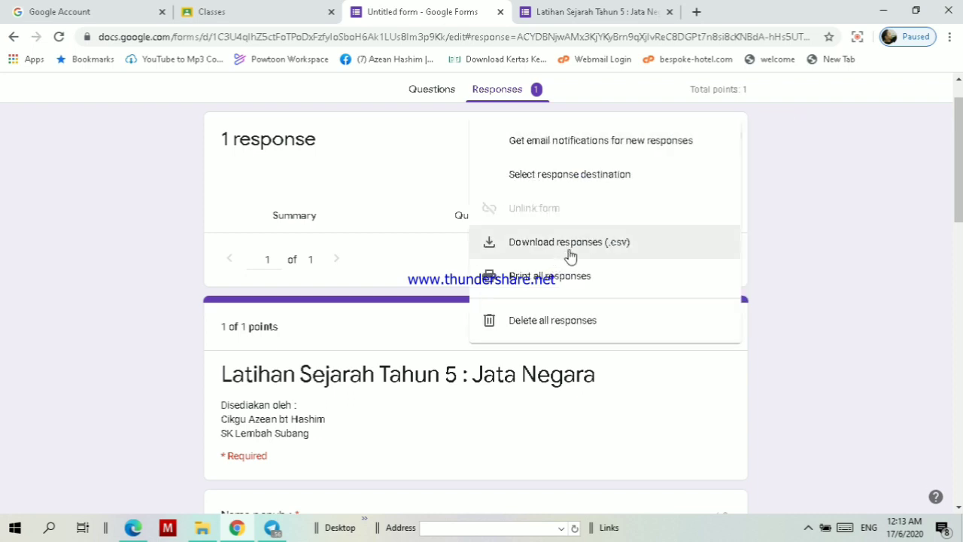
left_click(389, 142)
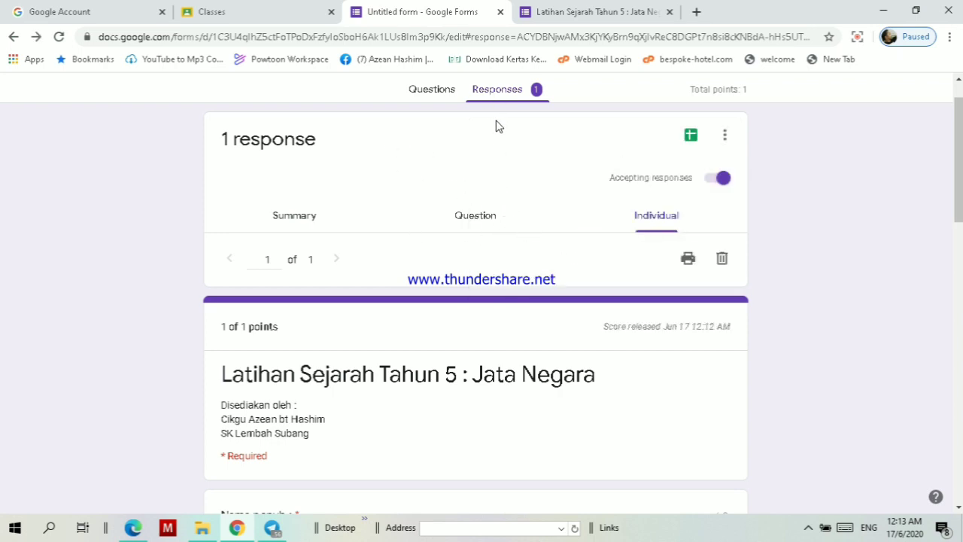
left_click(463, 223)
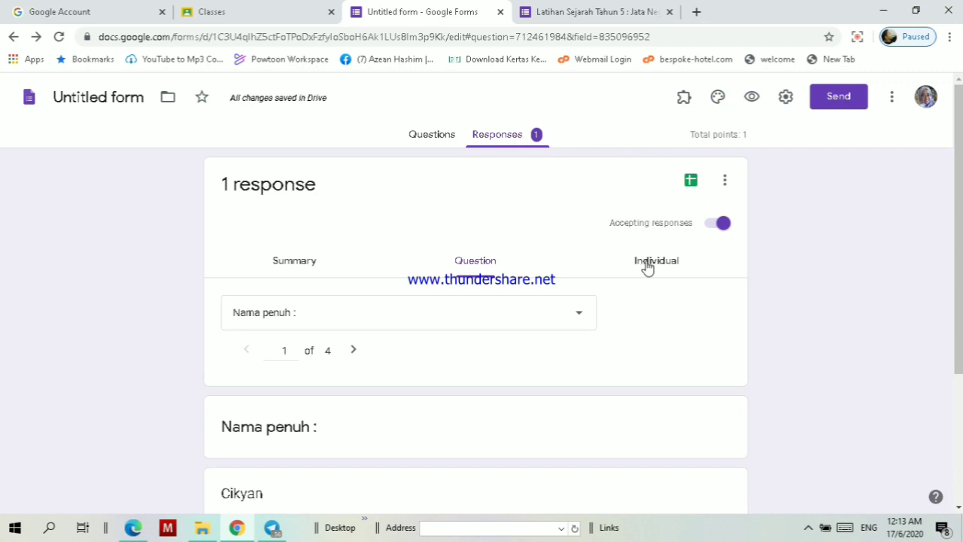
left_click(648, 265)
left_click(726, 183)
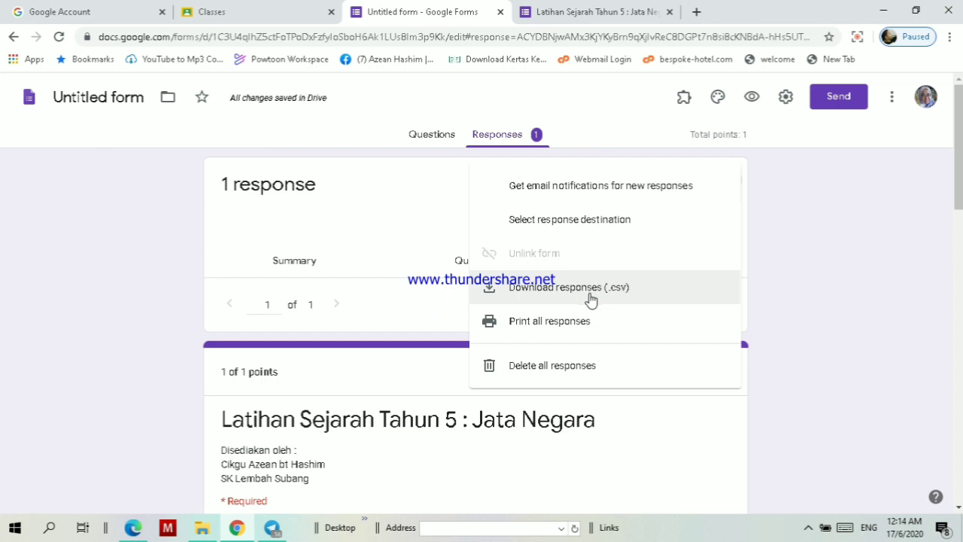
left_click(591, 295)
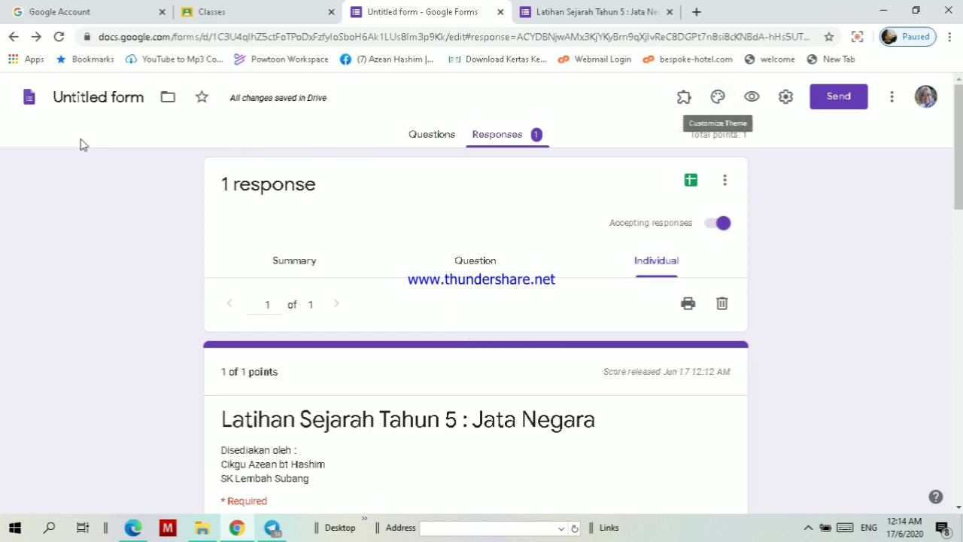
Go back to the Forms home page and open the TOKOH PEJUANG TEMPATAN form from the recent forms.
left_click(28, 99)
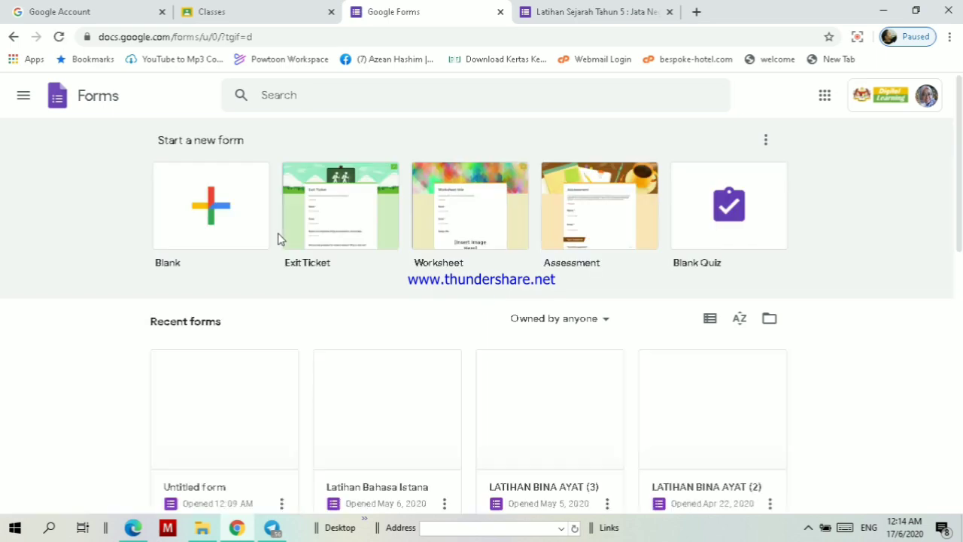
scroll(379, 313, "down", 2)
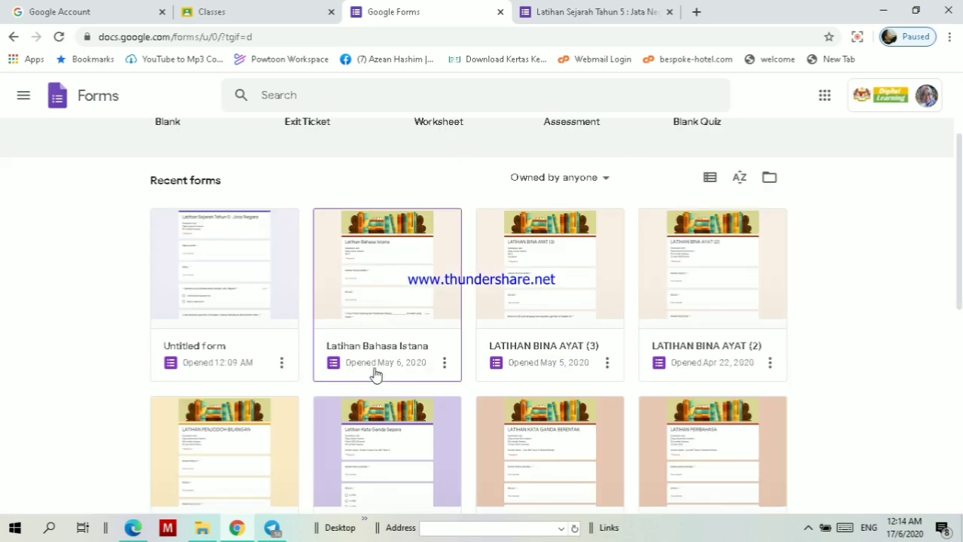
scroll(377, 374, "down", 1)
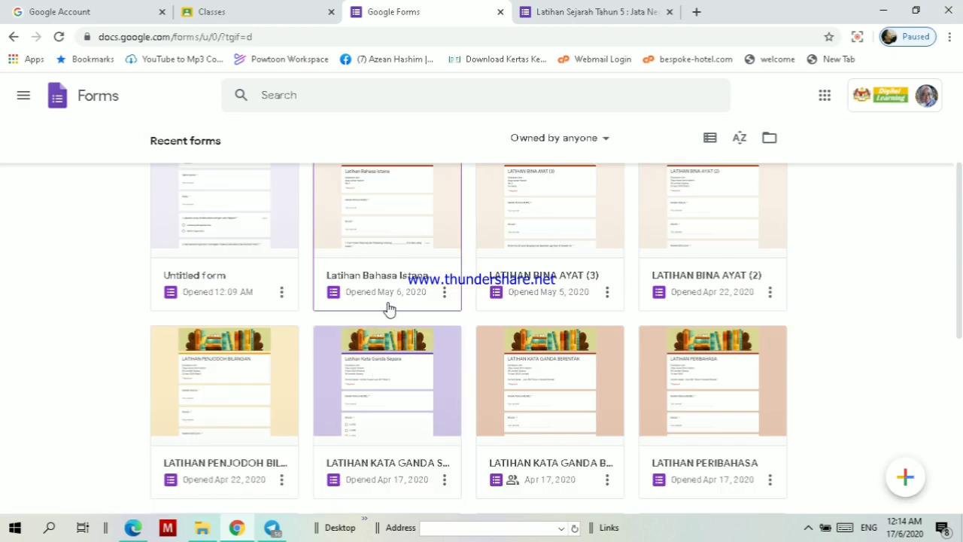
scroll(400, 297, "down", 2)
scroll(403, 298, "down", 1)
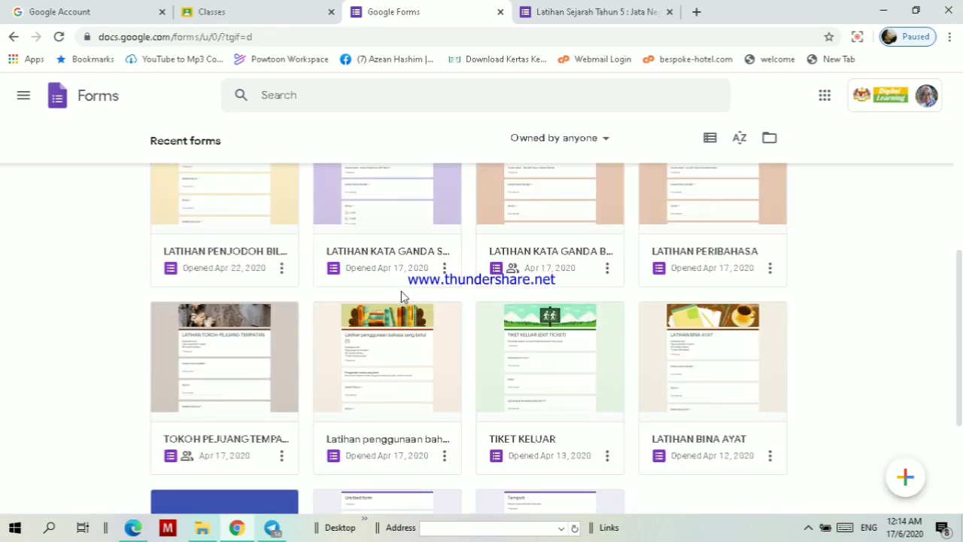
scroll(398, 295, "up", 2)
scroll(397, 292, "down", 2)
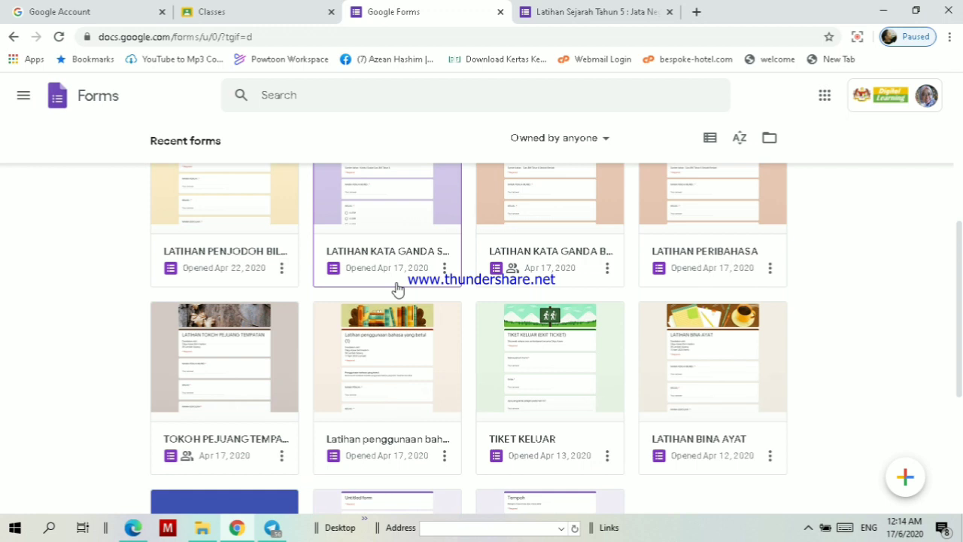
scroll(398, 291, "down", 1)
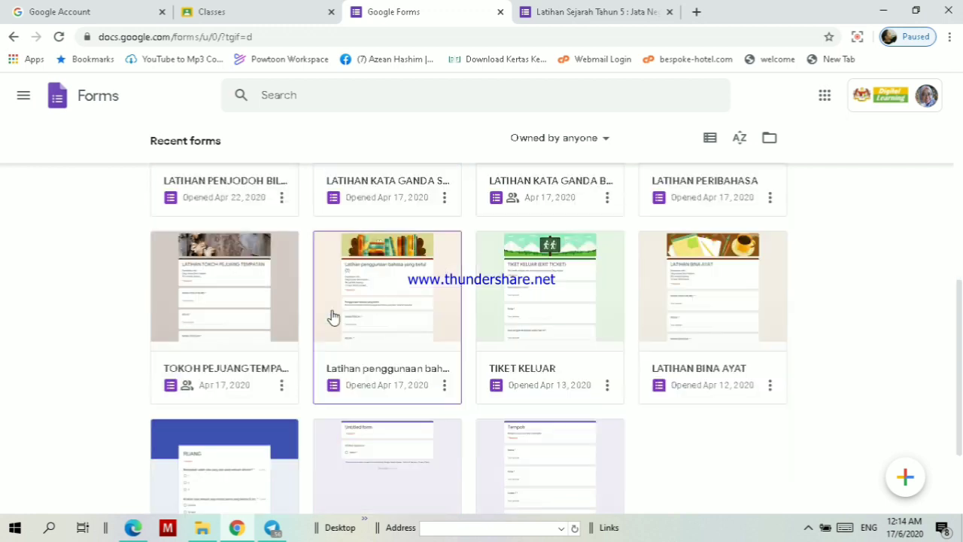
left_click(237, 372)
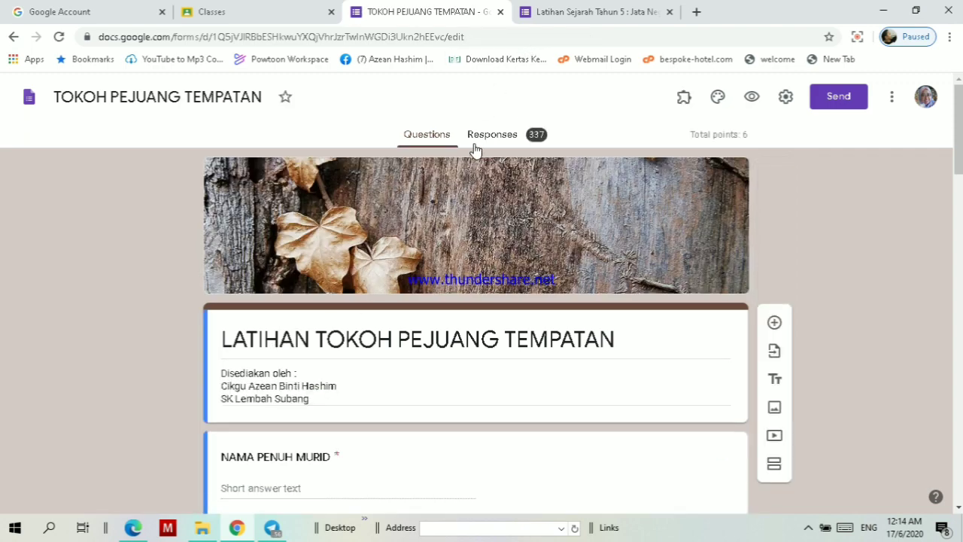
Look through the TOKOH PEJUANG TEMPATAN form's questions, from the pupil detail fields down to question 7.
scroll(441, 249, "down", 5)
scroll(441, 249, "down", 2)
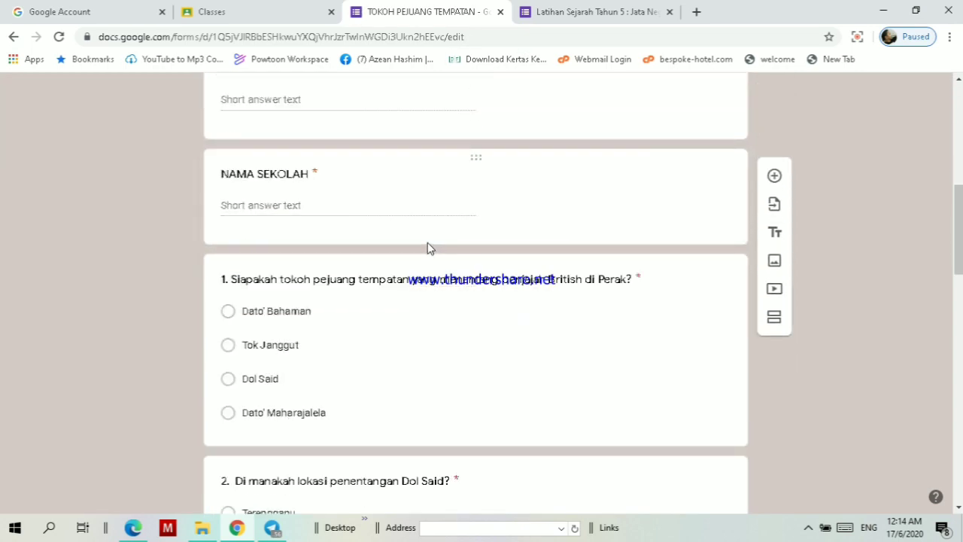
scroll(316, 338, "up", 4)
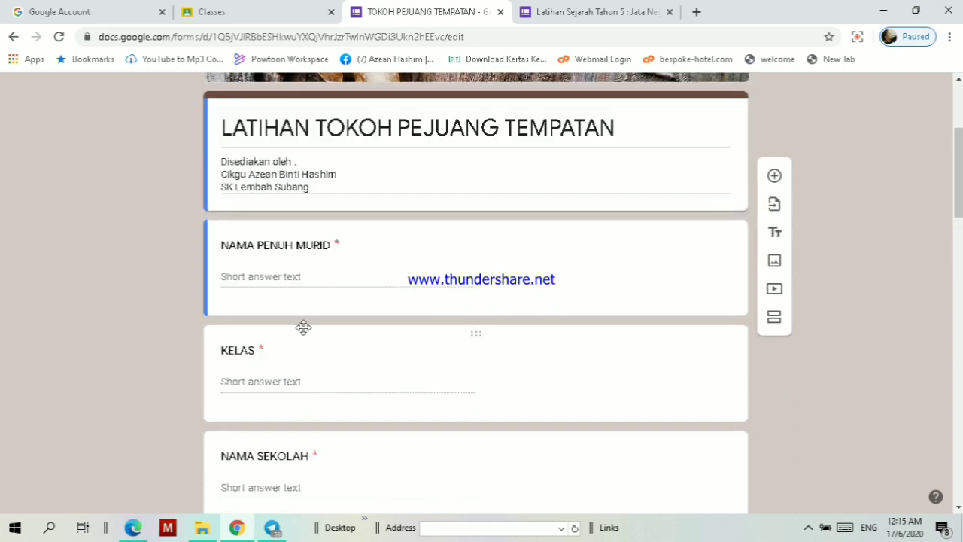
scroll(305, 430, "down", 2)
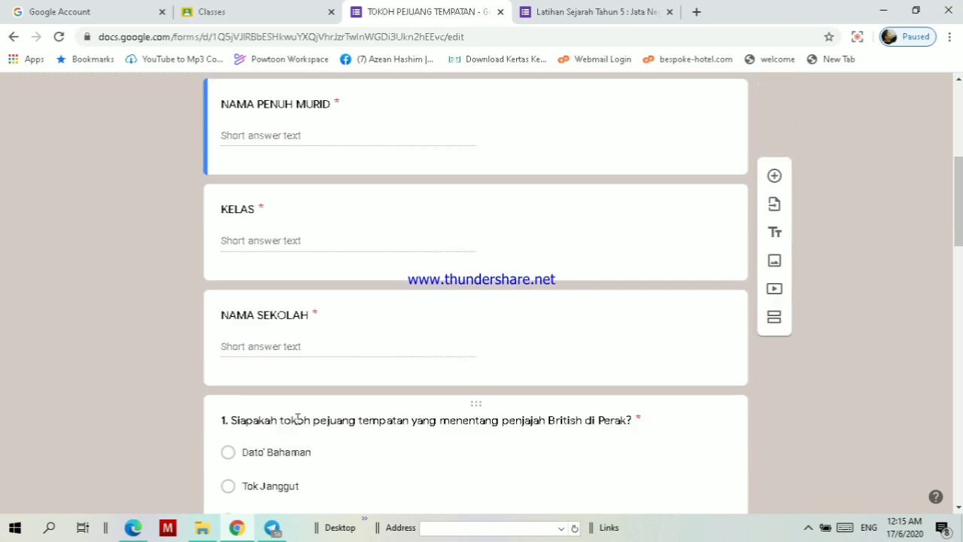
scroll(303, 344, "down", 3)
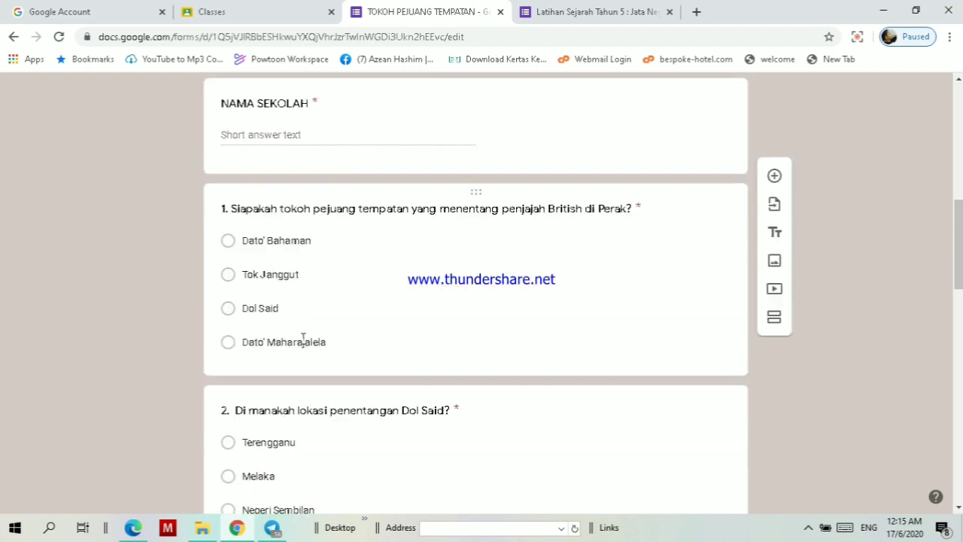
scroll(304, 340, "down", 15)
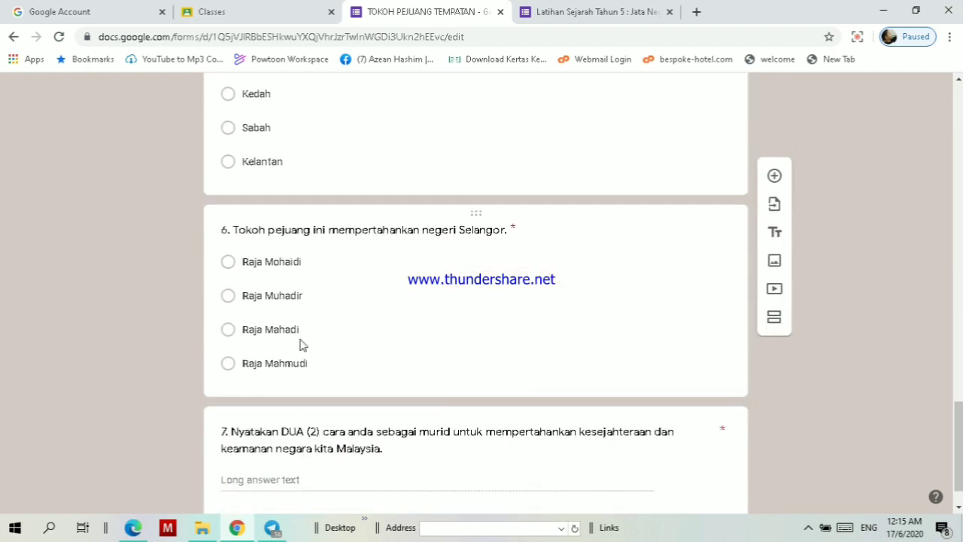
scroll(300, 345, "down", 1)
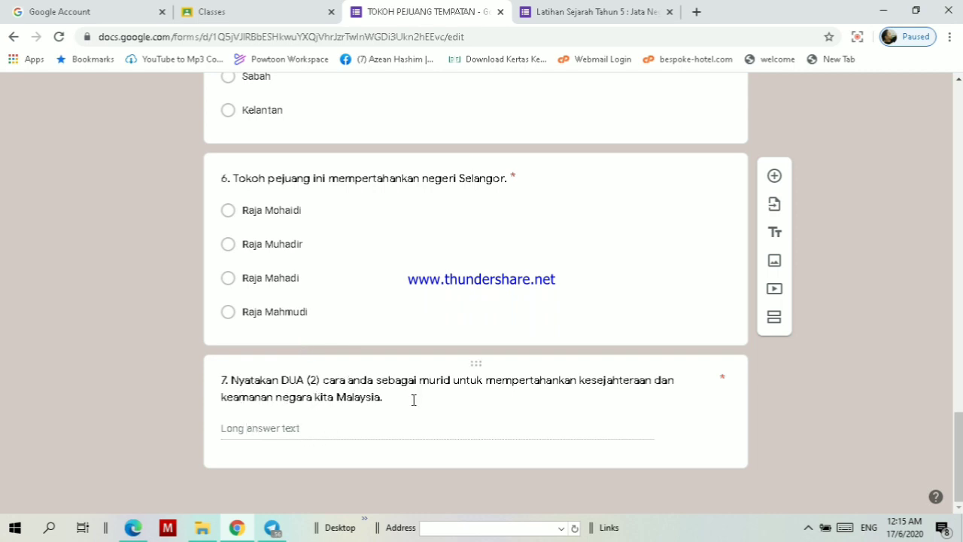
scroll(413, 400, "up", 20)
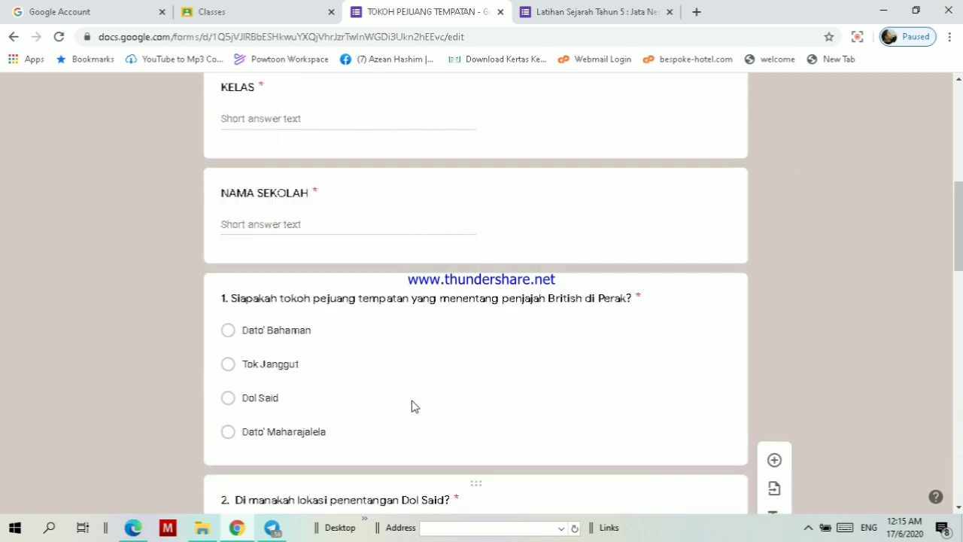
scroll(413, 400, "up", 3)
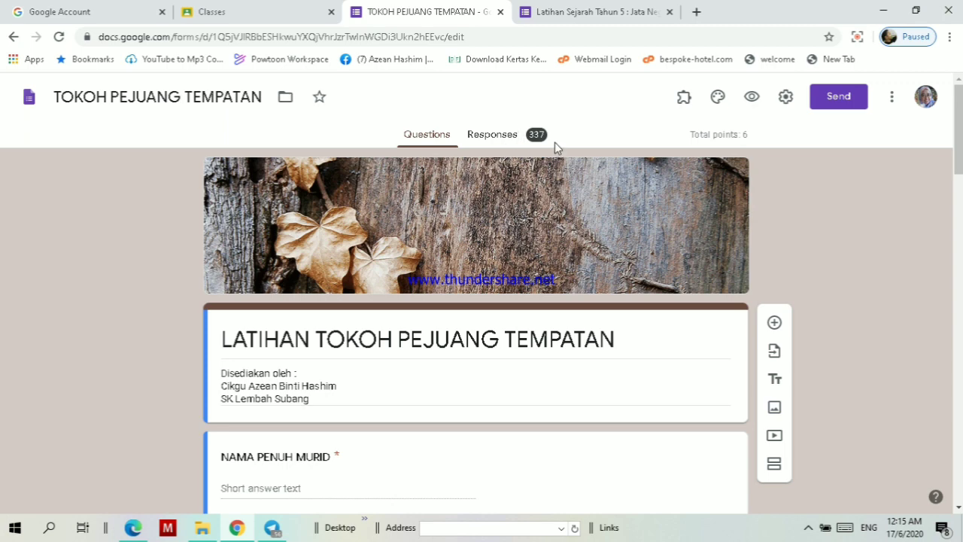
Open the form's response summary and review the score insights and the full list of NAMA PENUH MURID answers.
left_click(505, 139)
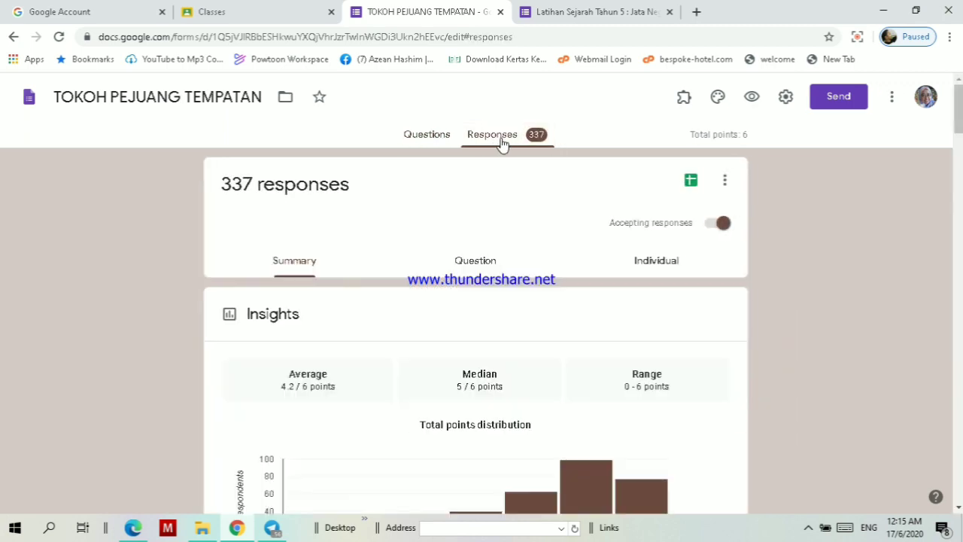
scroll(459, 411, "down", 3)
scroll(457, 411, "down", 6)
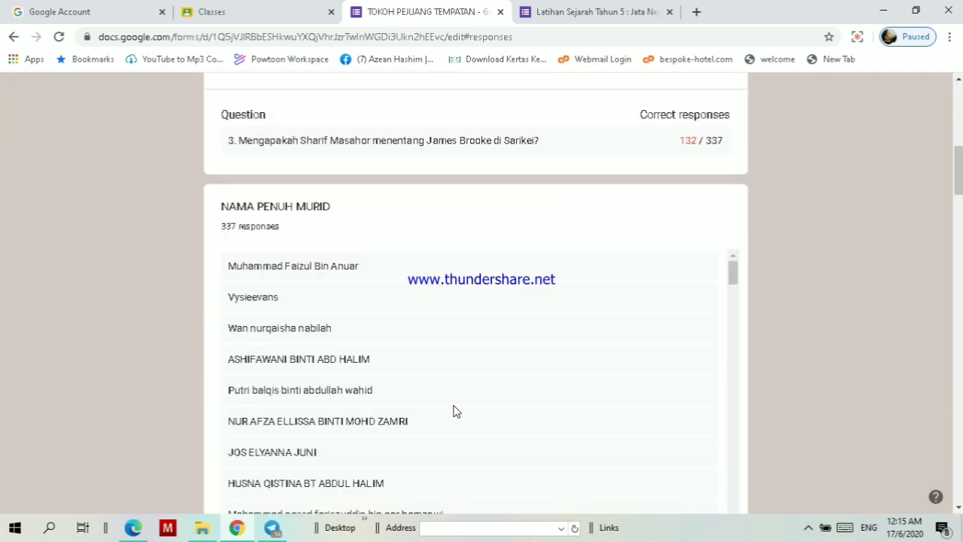
scroll(312, 322, "down", 1)
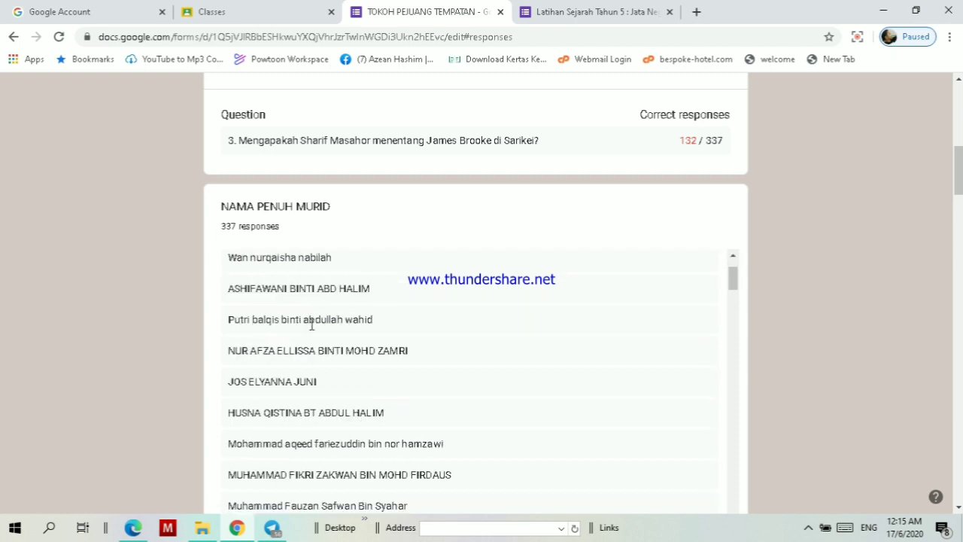
scroll(318, 306, "up", 1)
scroll(305, 354, "down", 1)
scroll(305, 354, "down", 10)
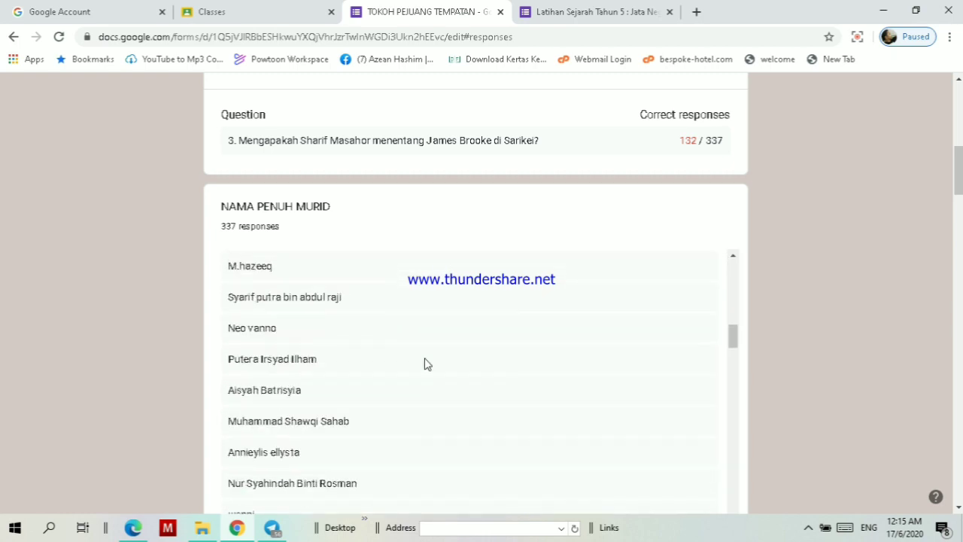
scroll(425, 364, "down", 20)
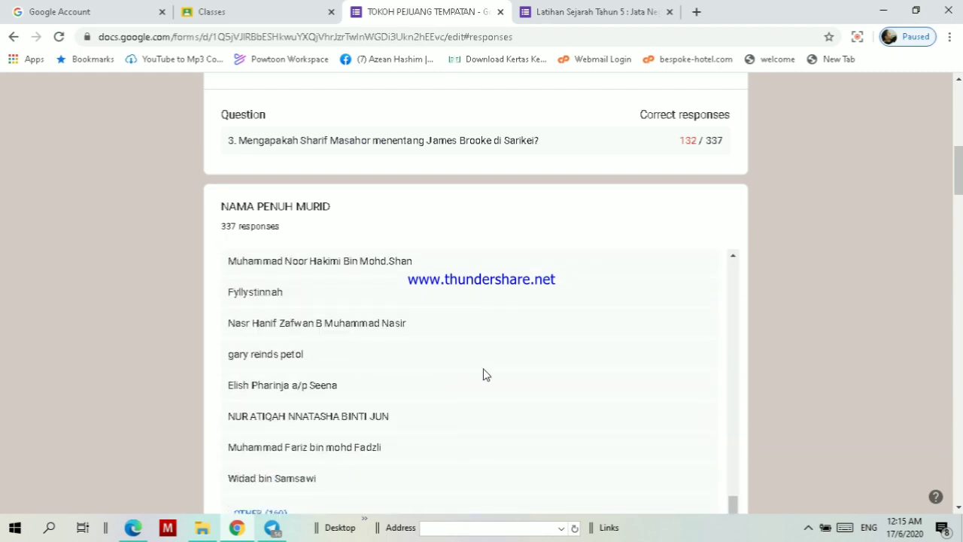
Examine the NAMA SEKOLAH answers in the response summary to see which schools the respondents come from.
scroll(486, 374, "down", 10)
scroll(818, 311, "down", 1)
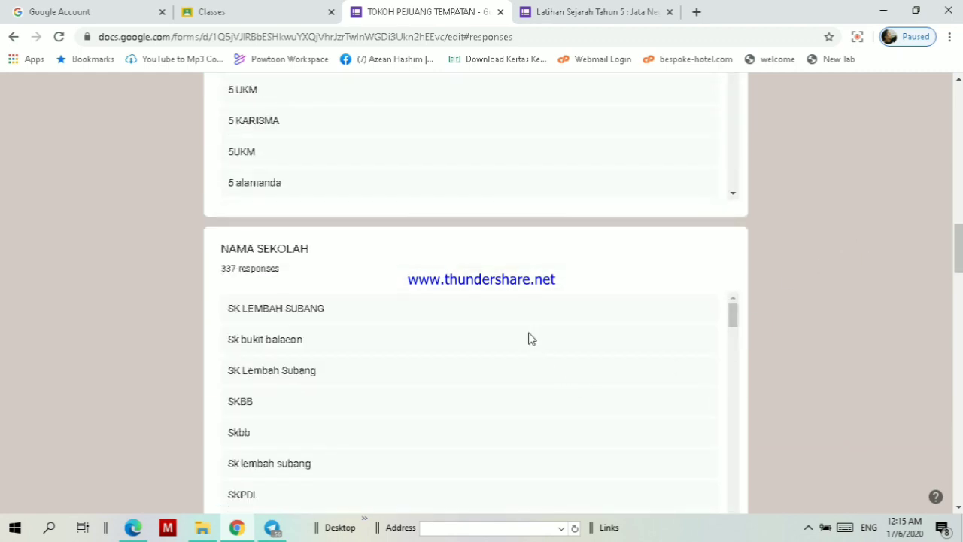
scroll(391, 370, "down", 1)
scroll(381, 356, "up", 1)
scroll(310, 390, "down", 1)
scroll(292, 429, "down", 2)
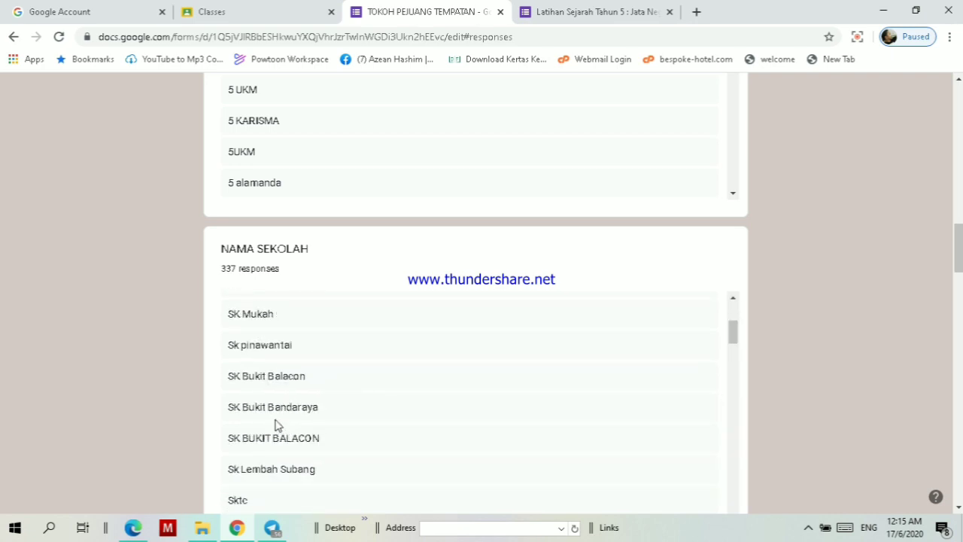
scroll(317, 429, "down", 2)
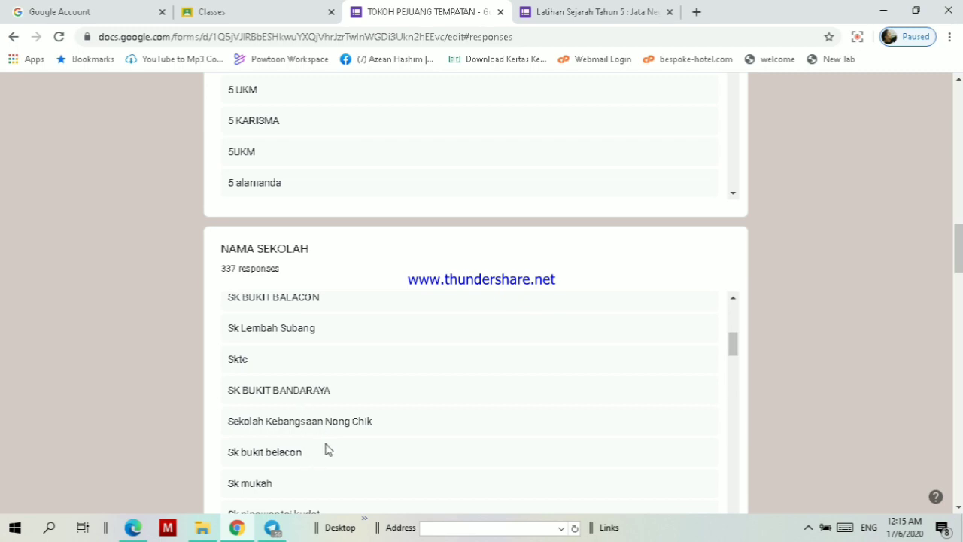
scroll(324, 449, "down", 3)
scroll(314, 478, "down", 2)
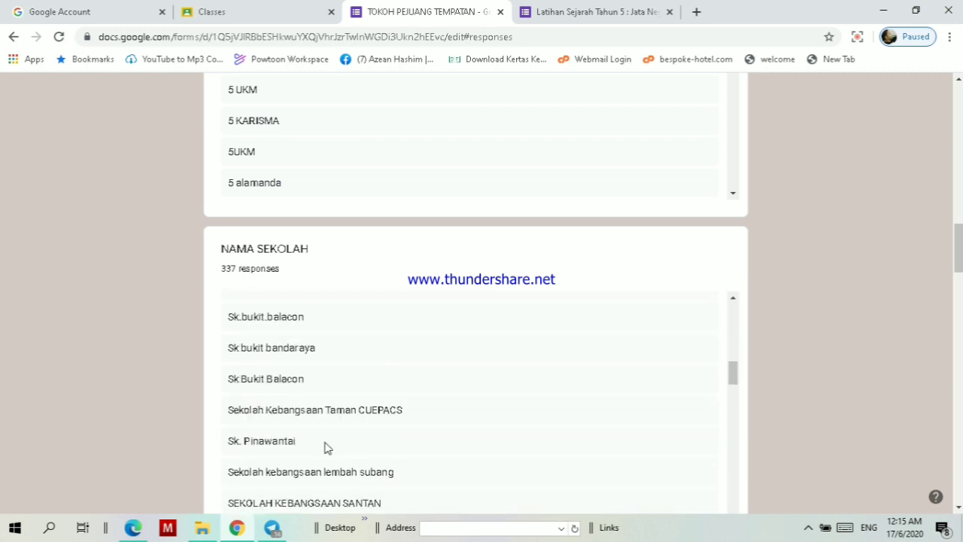
scroll(336, 474, "down", 2)
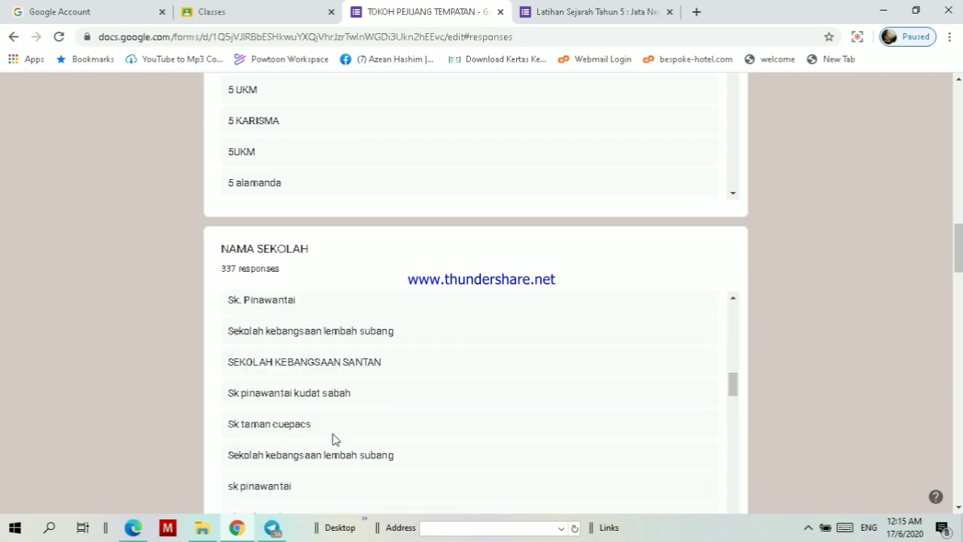
scroll(319, 474, "down", 2)
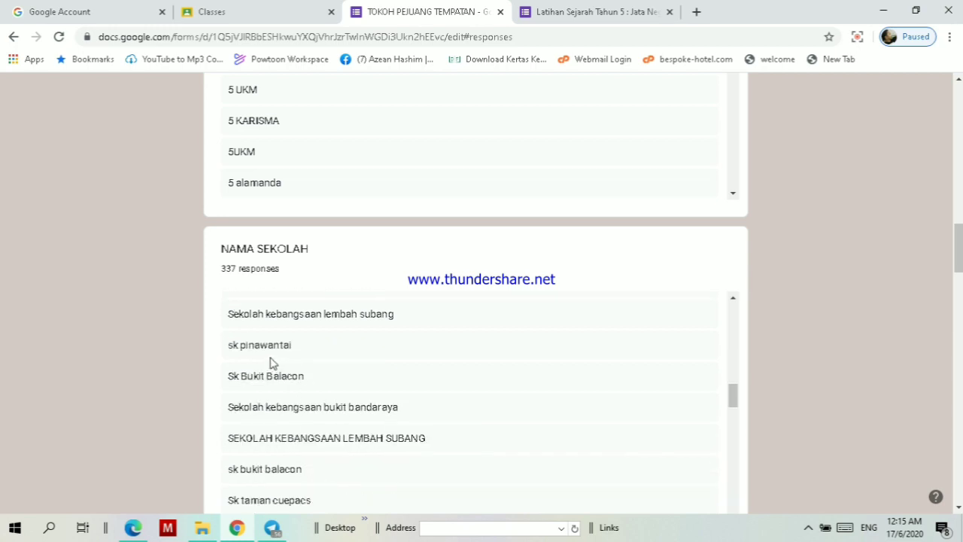
scroll(290, 438, "down", 2)
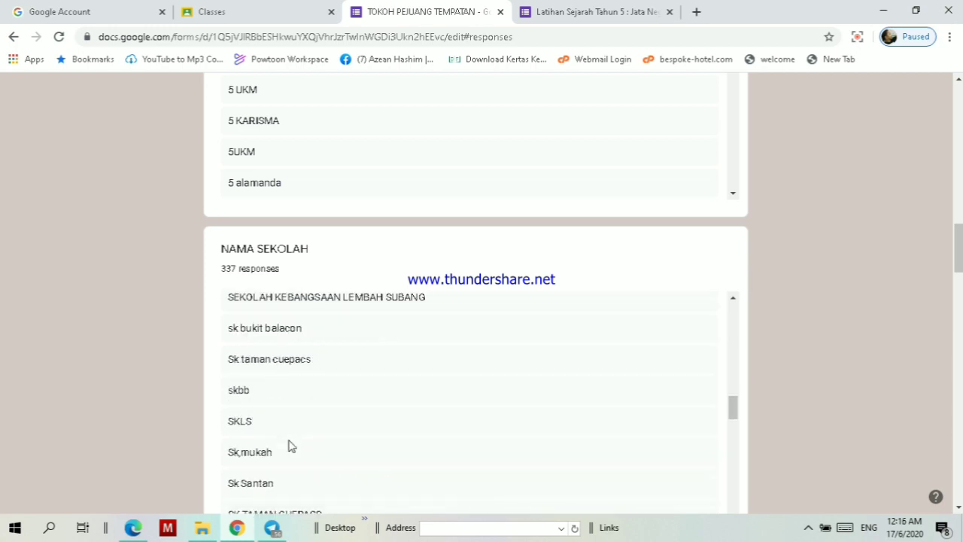
scroll(279, 479, "down", 1)
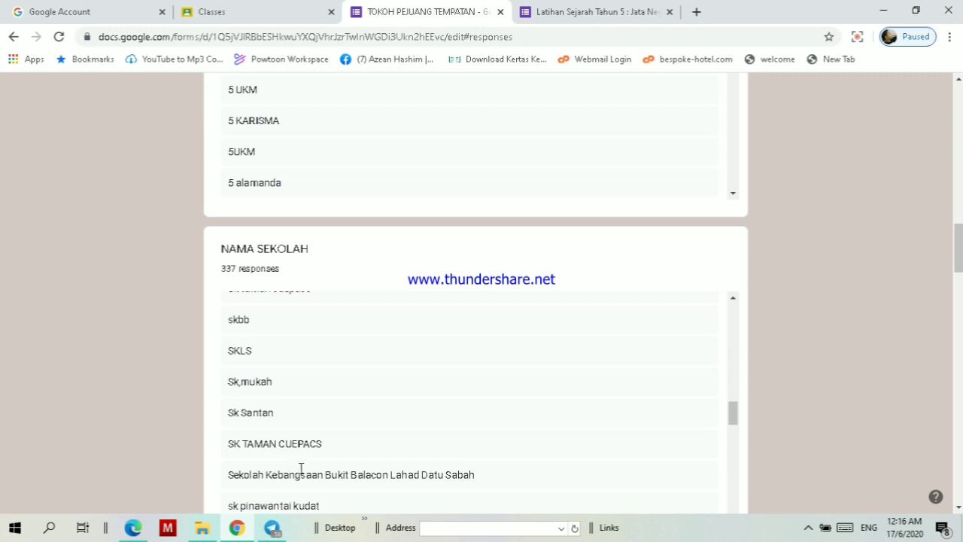
scroll(315, 467, "down", 2)
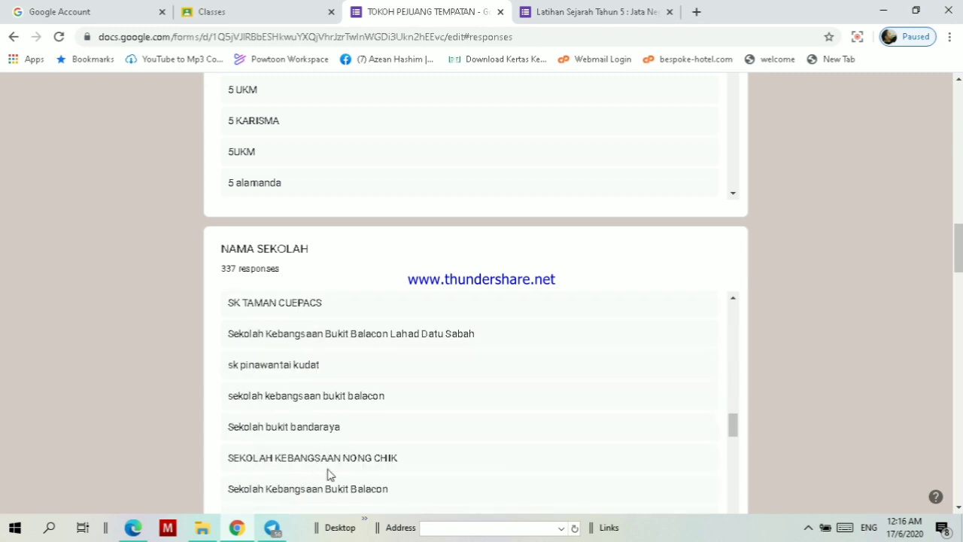
scroll(343, 444, "down", 1)
scroll(299, 464, "down", 3)
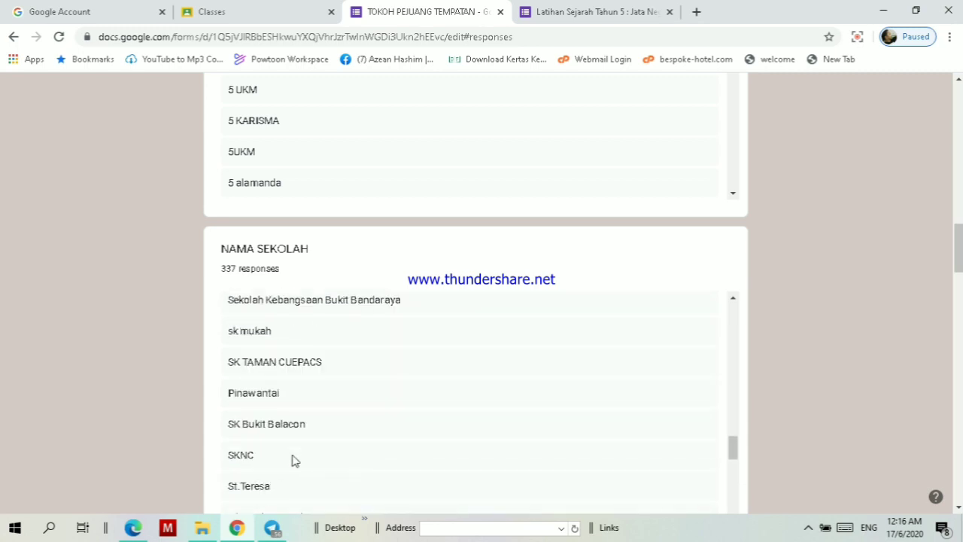
scroll(271, 479, "down", 2)
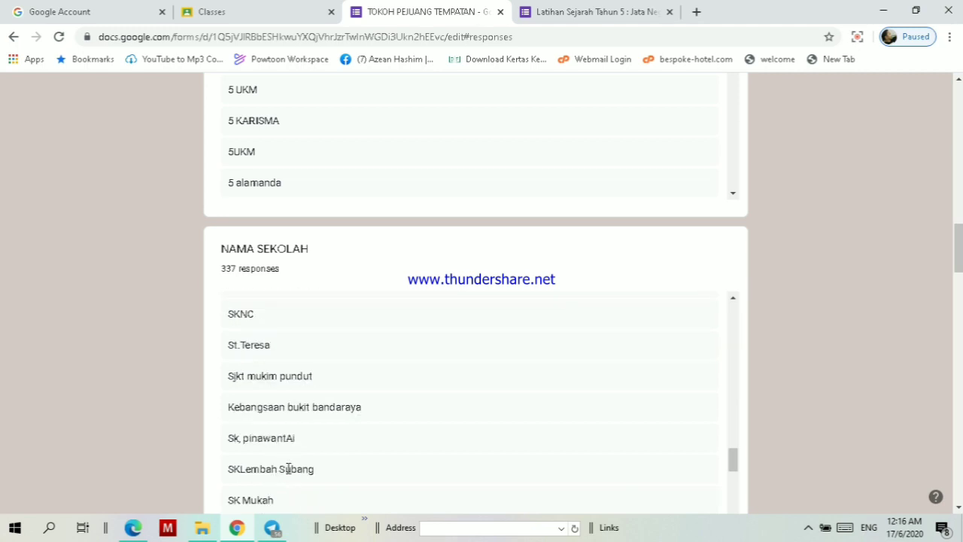
scroll(288, 468, "down", 9)
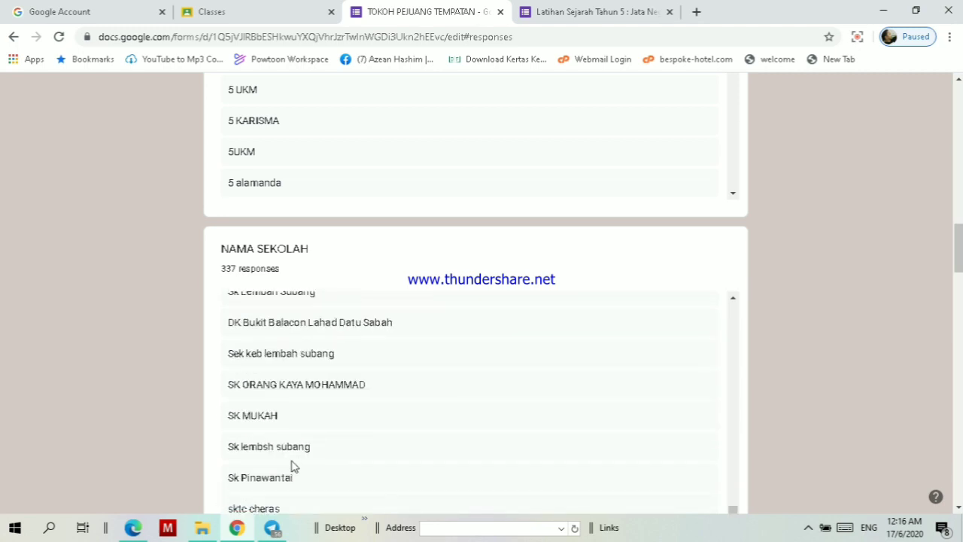
scroll(301, 324, "up", 1)
scroll(300, 346, "down", 2)
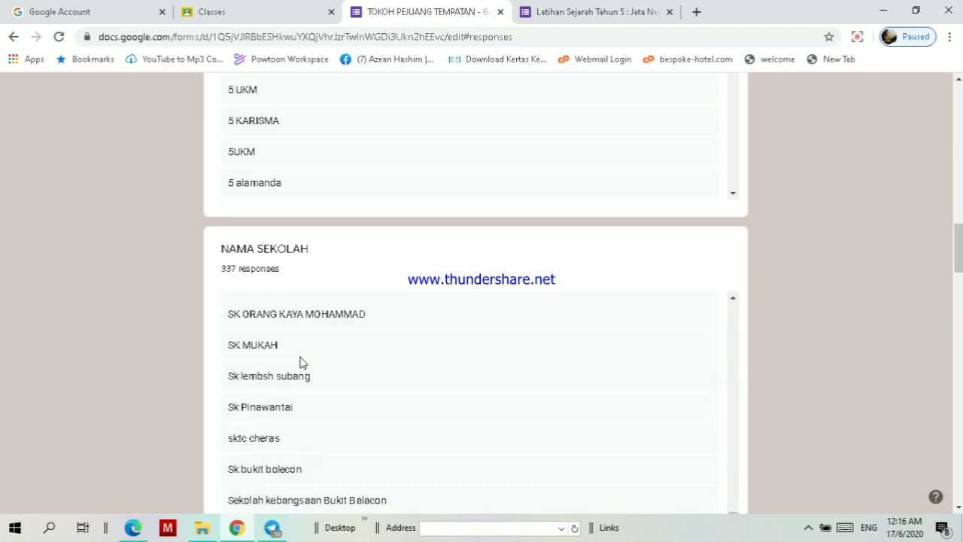
scroll(296, 449, "down", 6)
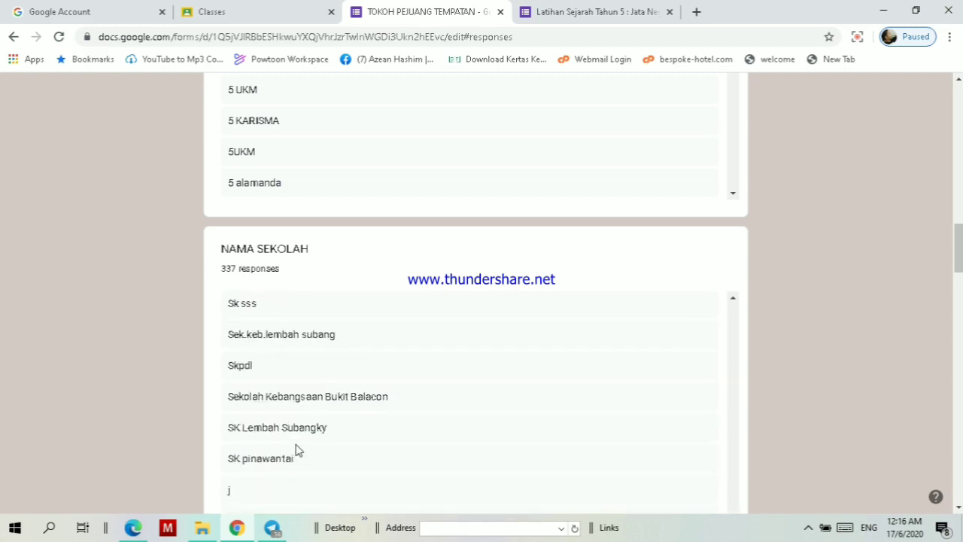
left_click(267, 415)
scroll(459, 297, "up", 5)
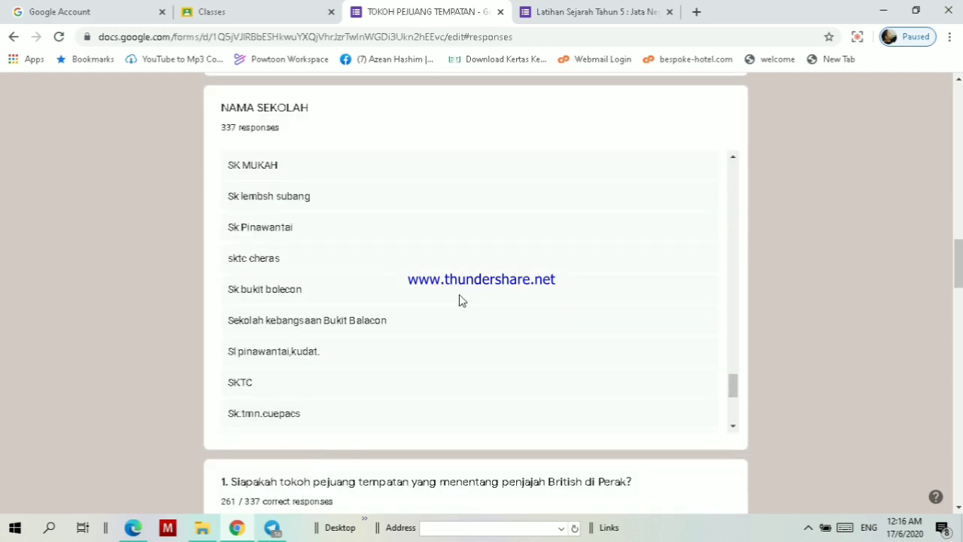
Look over the KELAS and NAMA PENUH MURID answer lists in the response summary.
scroll(486, 288, "down", 10)
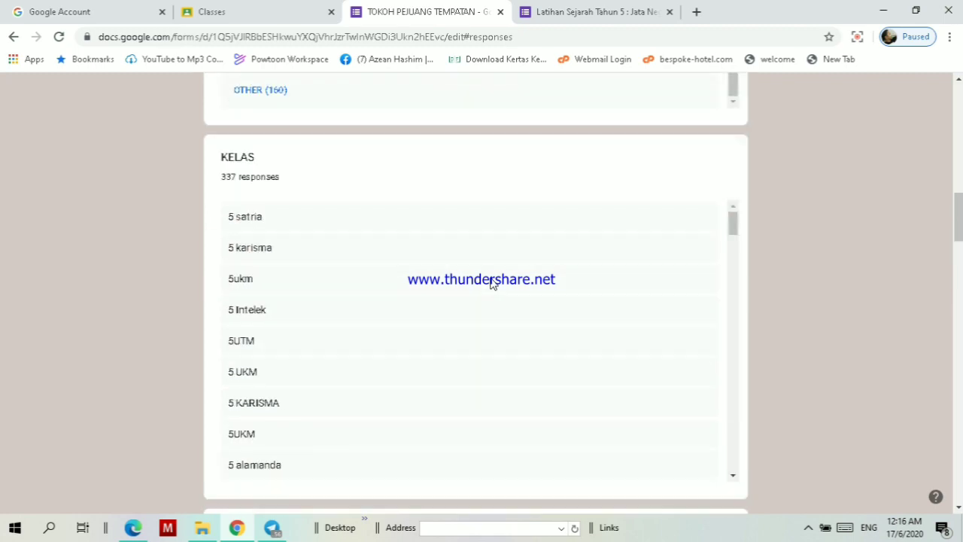
scroll(493, 282, "up", 8)
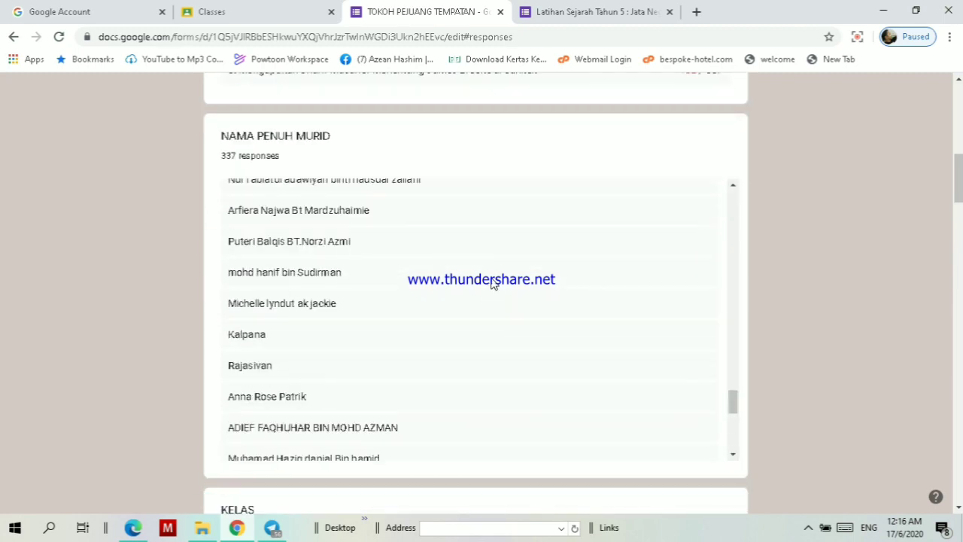
scroll(493, 283, "up", 15)
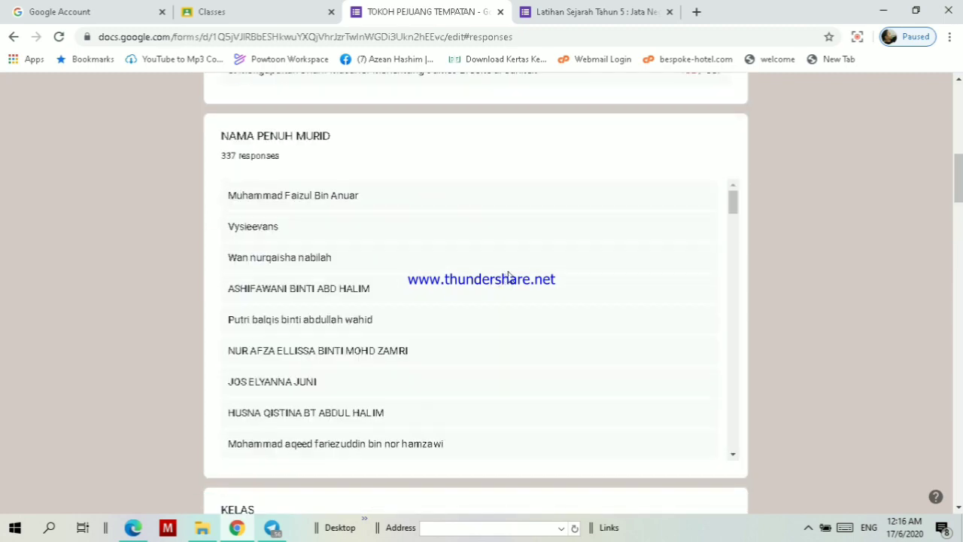
scroll(509, 276, "up", 10)
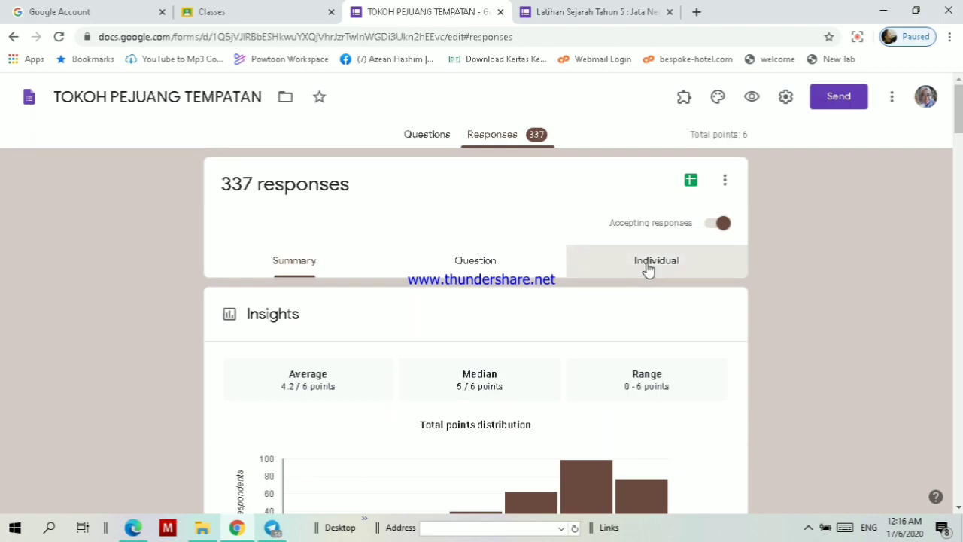
Open the individual responses and examine the first pupil's details, marked answers and correct answers through question 7.
left_click(648, 265)
scroll(356, 418, "down", 10)
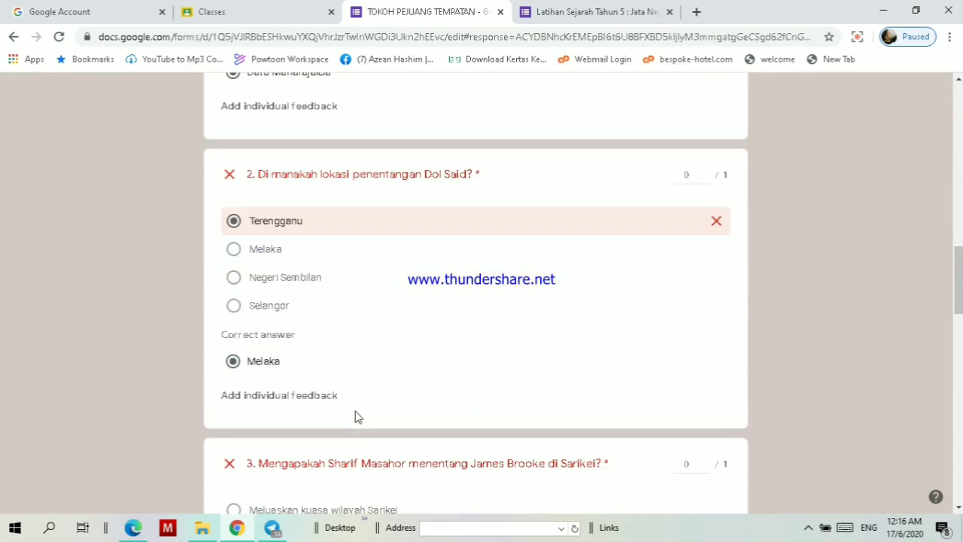
scroll(358, 414, "up", 5)
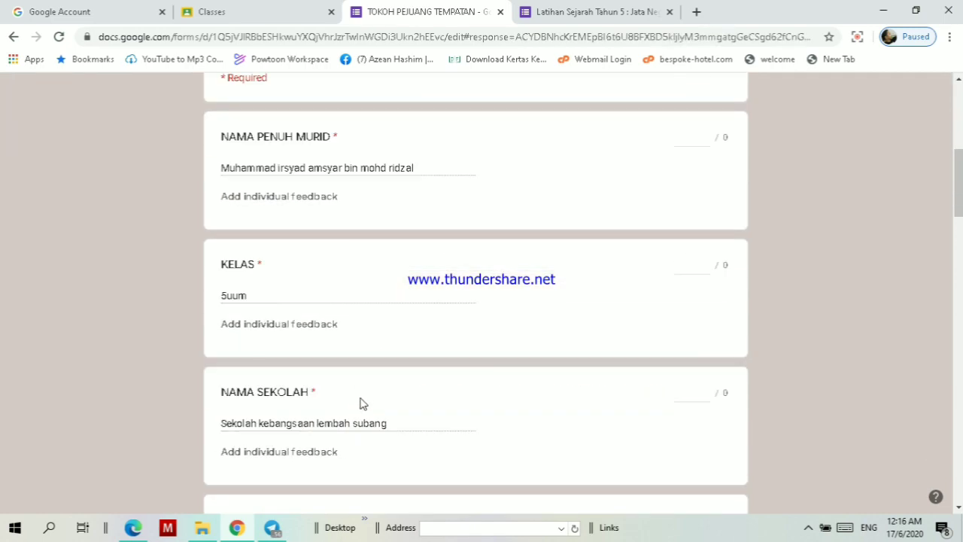
scroll(359, 404, "down", 5)
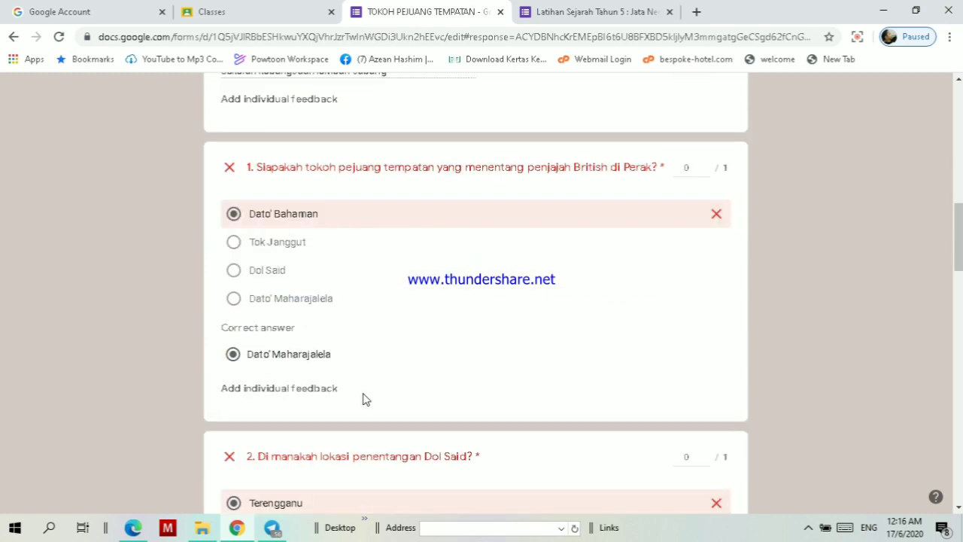
scroll(364, 444, "down", 16)
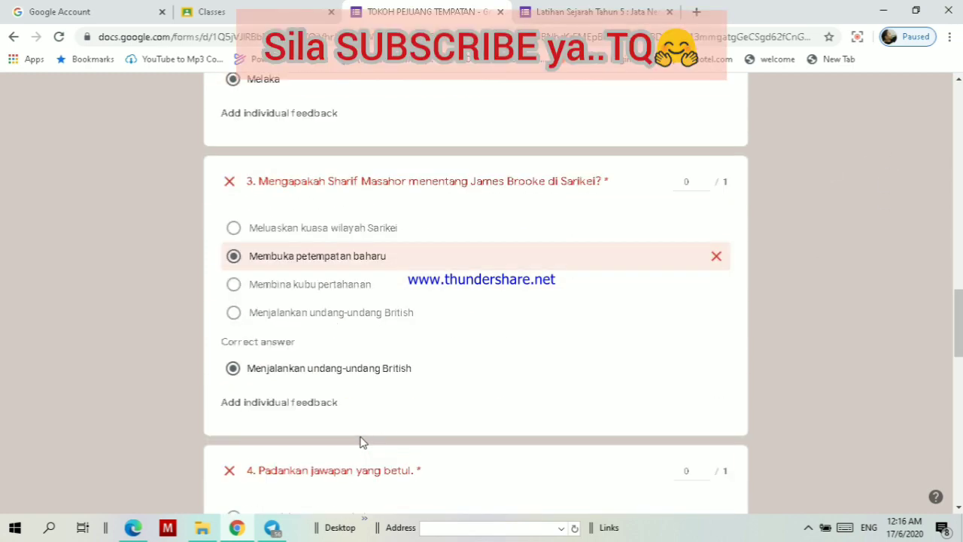
scroll(365, 430, "up", 20)
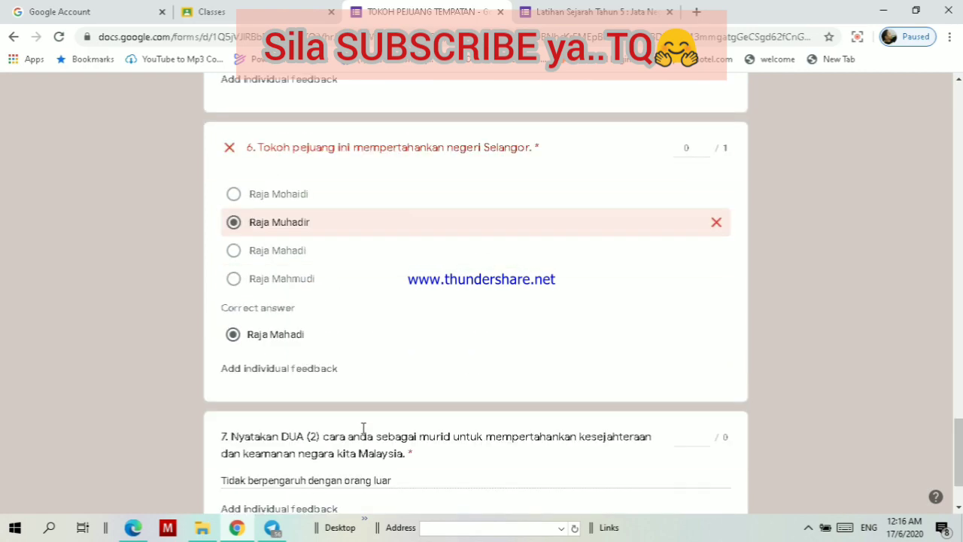
scroll(374, 428, "up", 3)
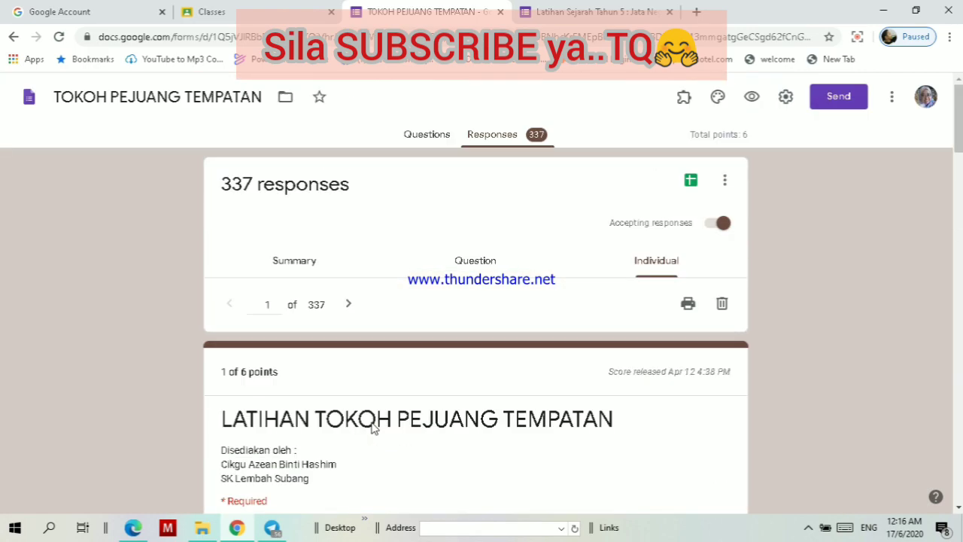
Download all form responses as a CSV, open the TOKOH PEJUANG TEMPATAN file from the archive in Excel and dismiss the Office activation wizard.
left_click(725, 180)
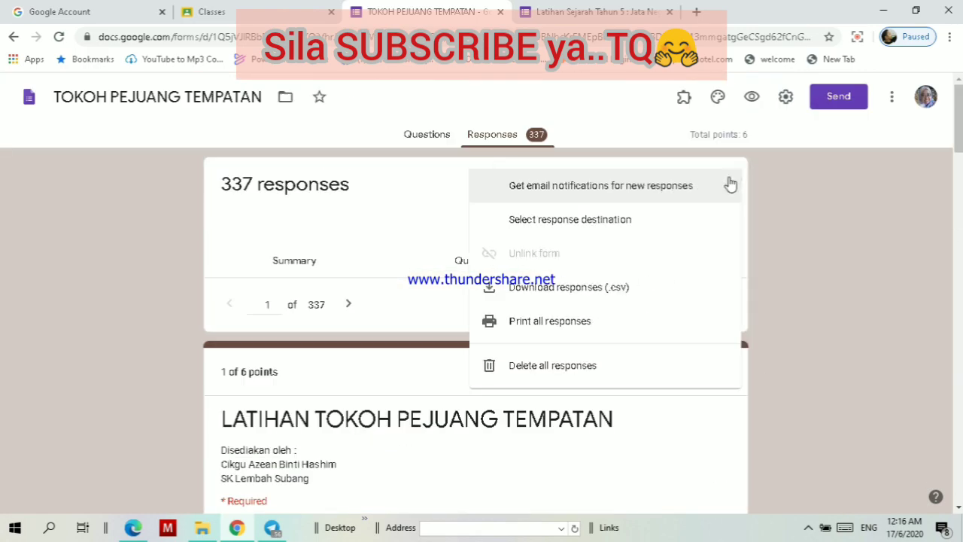
left_click(596, 296)
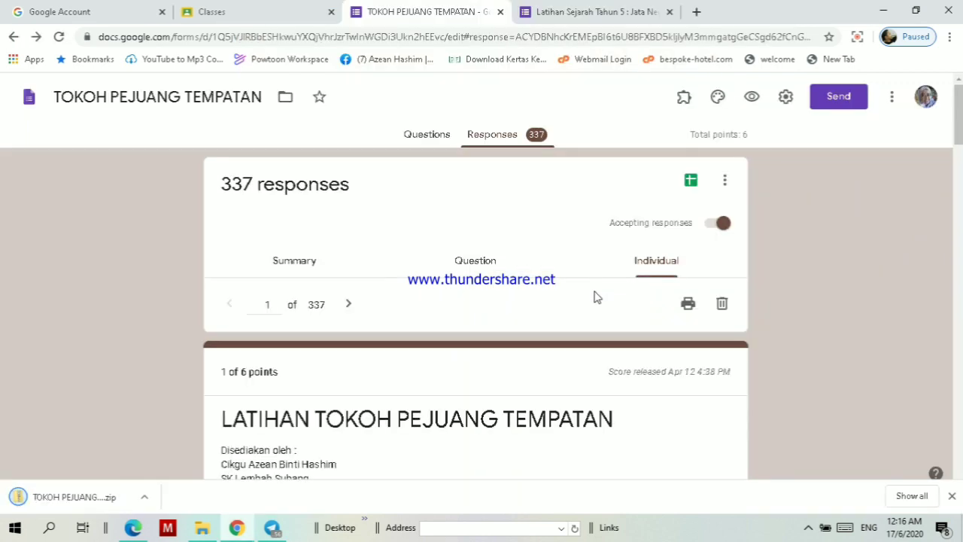
left_click(43, 503)
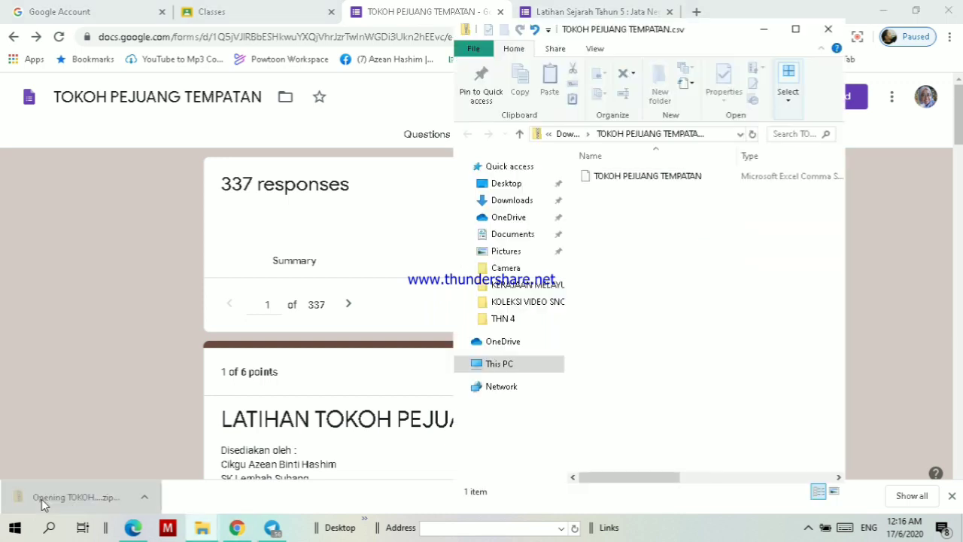
left_click(651, 177)
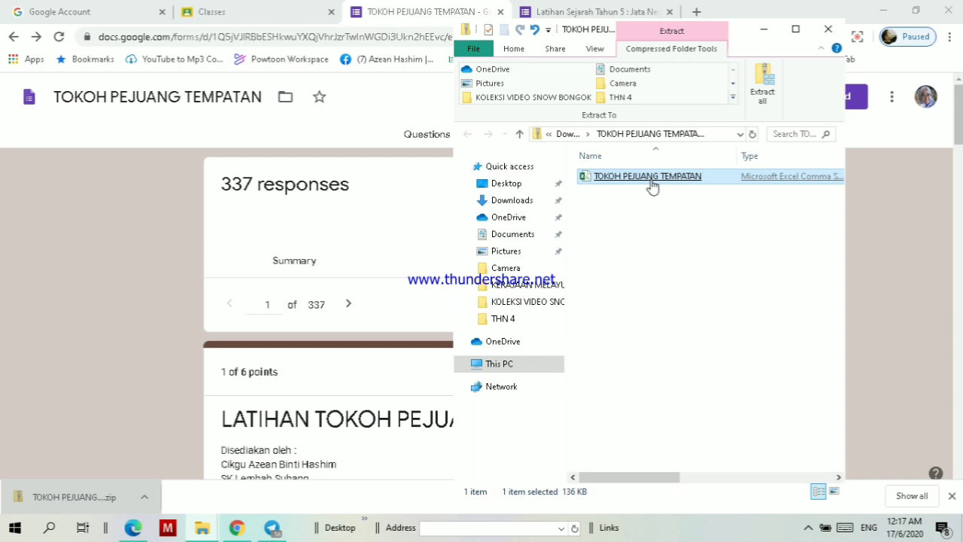
double_click(652, 181)
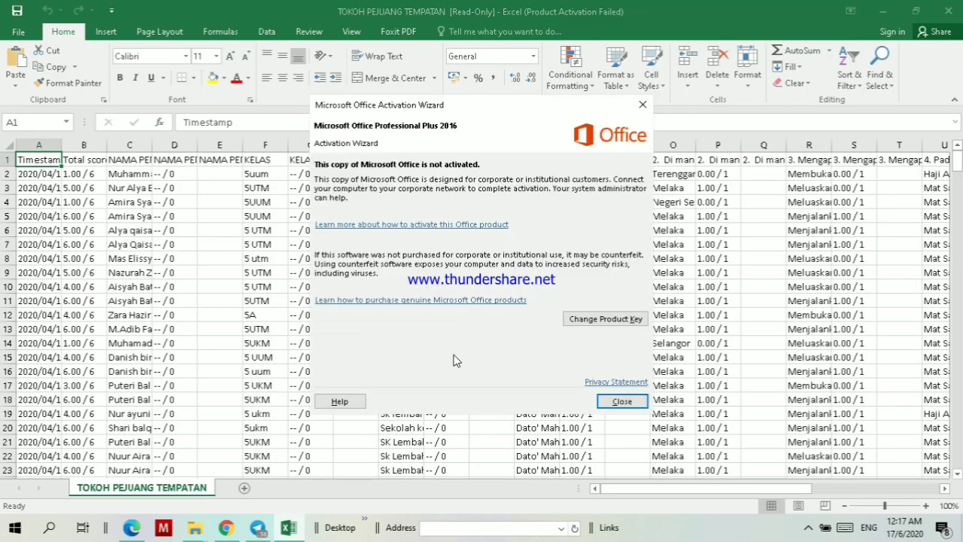
left_click(613, 405)
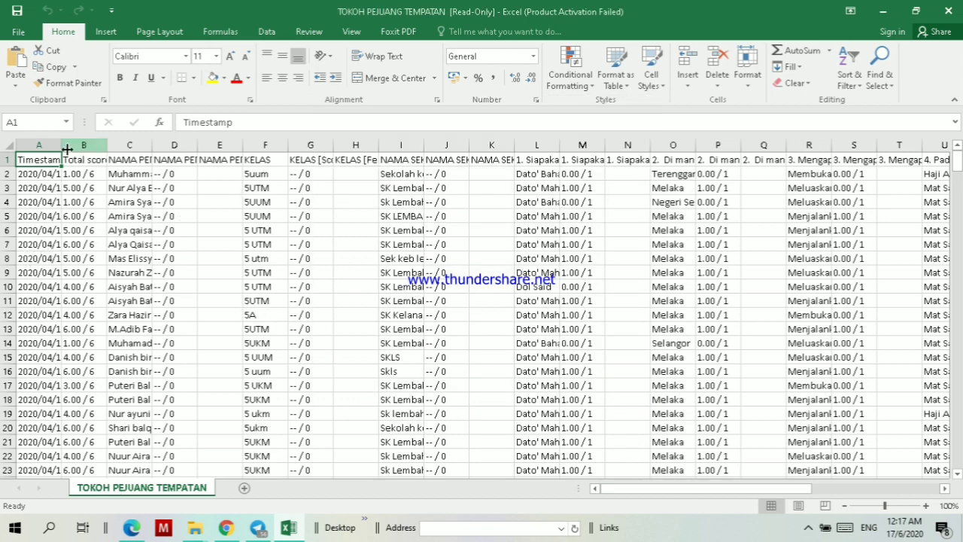
Widen the NAMA PENUH MURID column to fit the full names and delete its score and feedback columns D and E.
left_click_drag(107, 144, 358, 142)
left_click(377, 160)
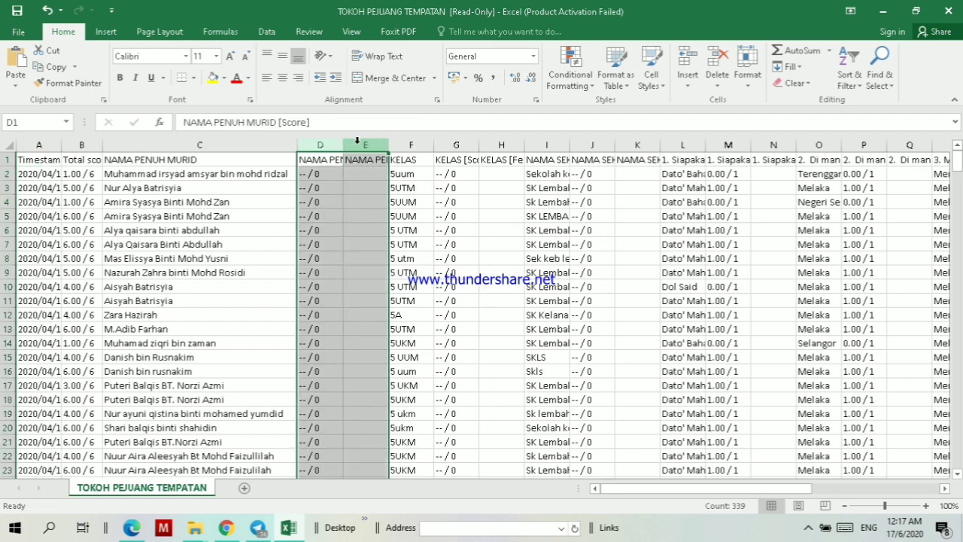
right_click(357, 141)
left_click(380, 244)
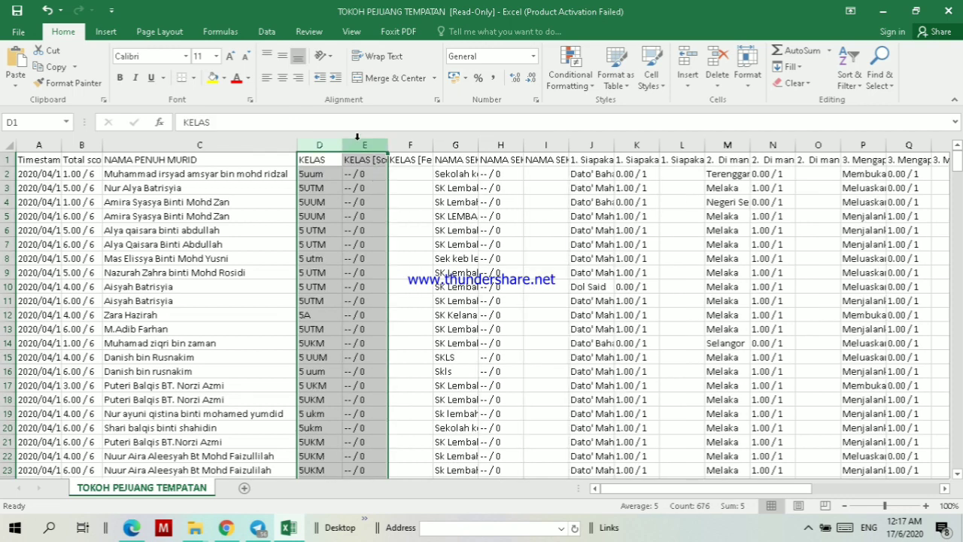
Delete the KELAS score and feedback columns, and resize the NAMA SEKOLAH and KELAS columns to suit their contents.
left_click_drag(376, 145, 409, 145)
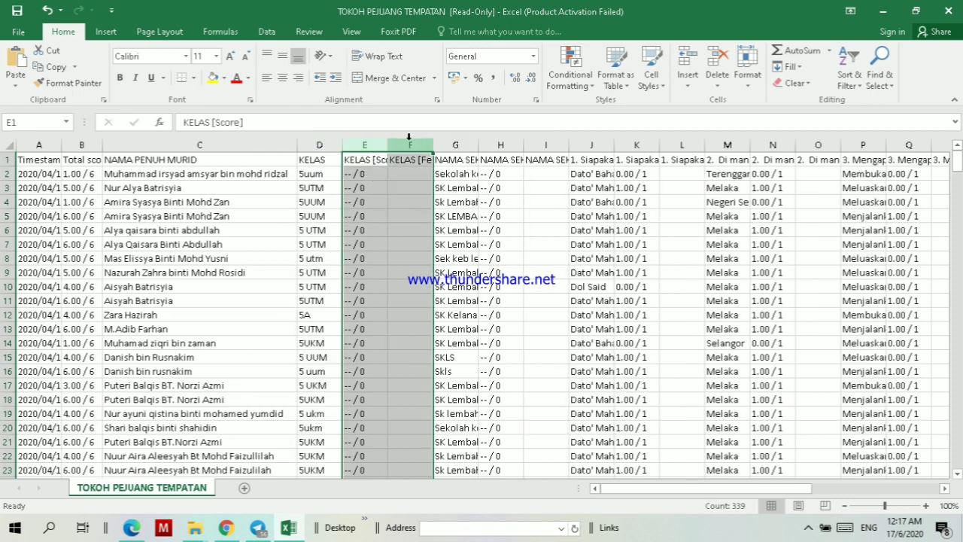
right_click(409, 148)
left_click(423, 256)
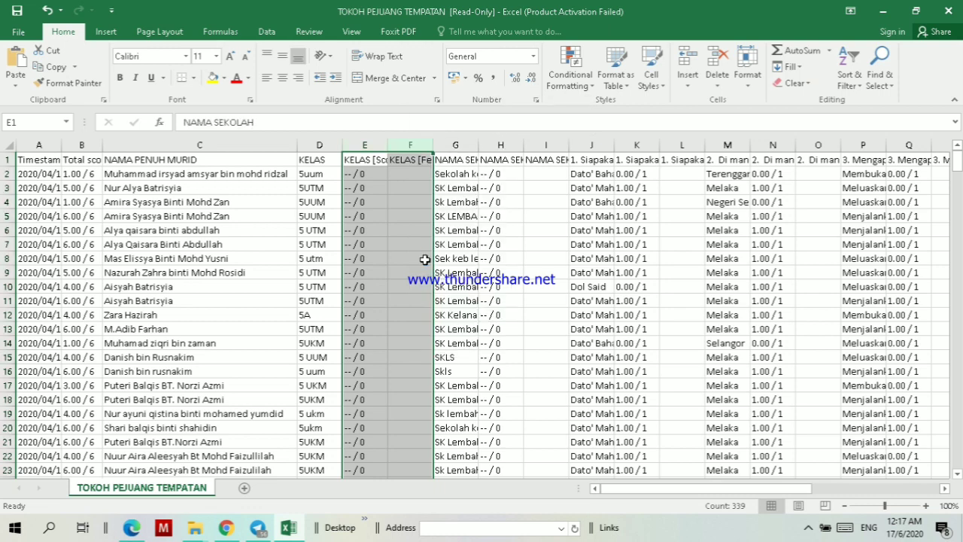
left_click_drag(386, 144, 514, 140)
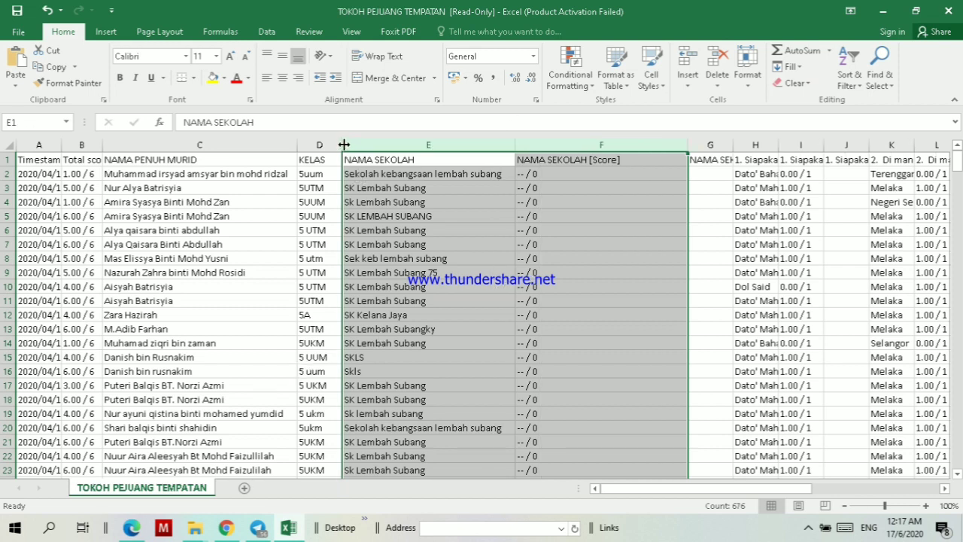
left_click_drag(343, 144, 330, 144)
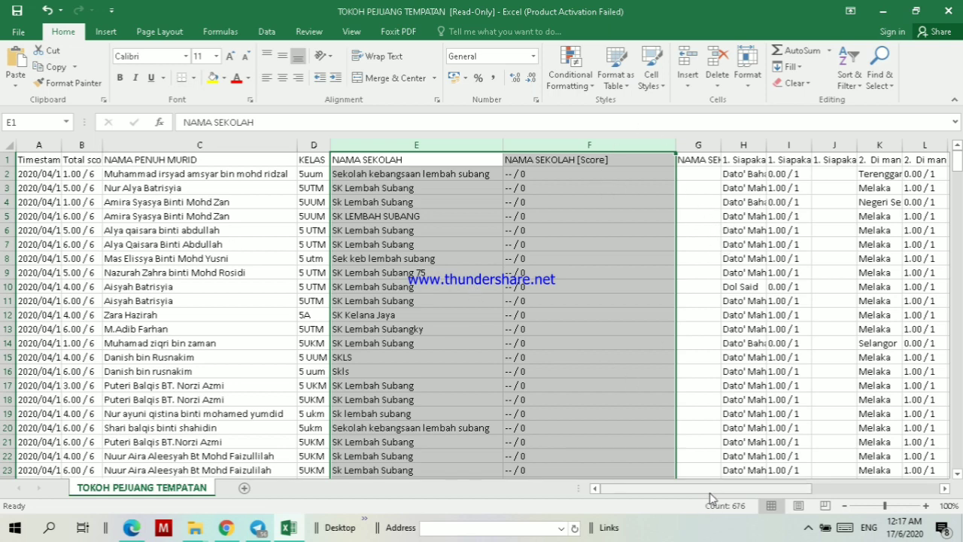
Delete the NAMA SEKOLAH score and feedback columns F and G.
left_click_drag(709, 491, 728, 493)
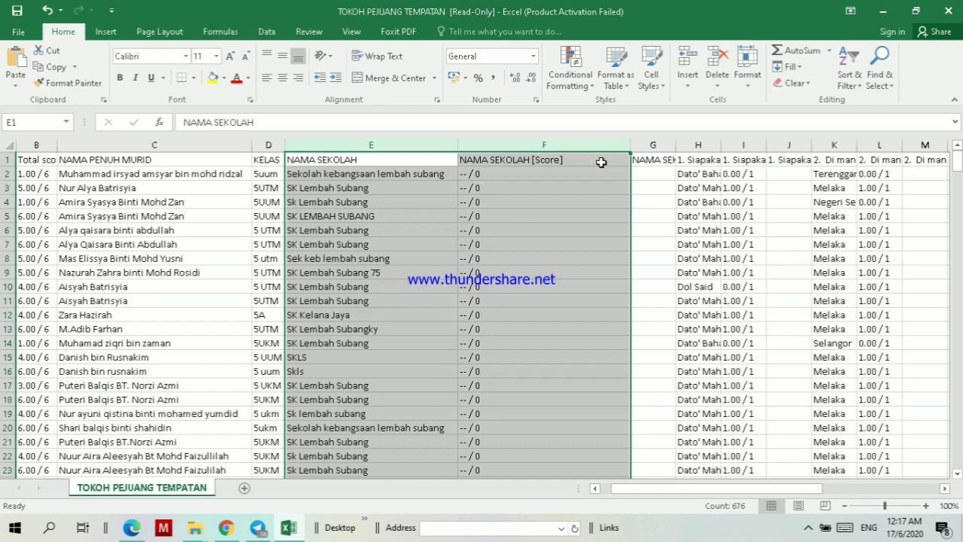
left_click(602, 160)
left_click_drag(625, 144, 645, 139)
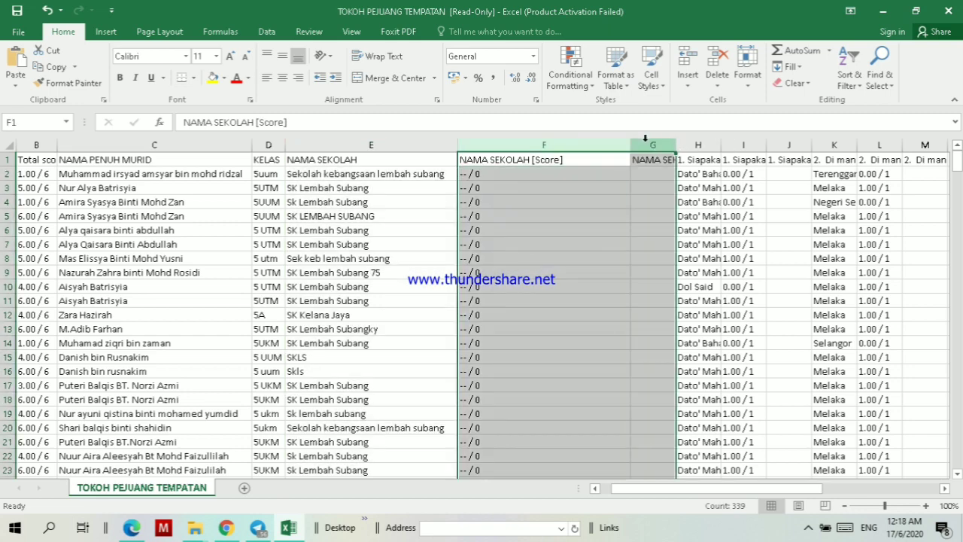
right_click(648, 147)
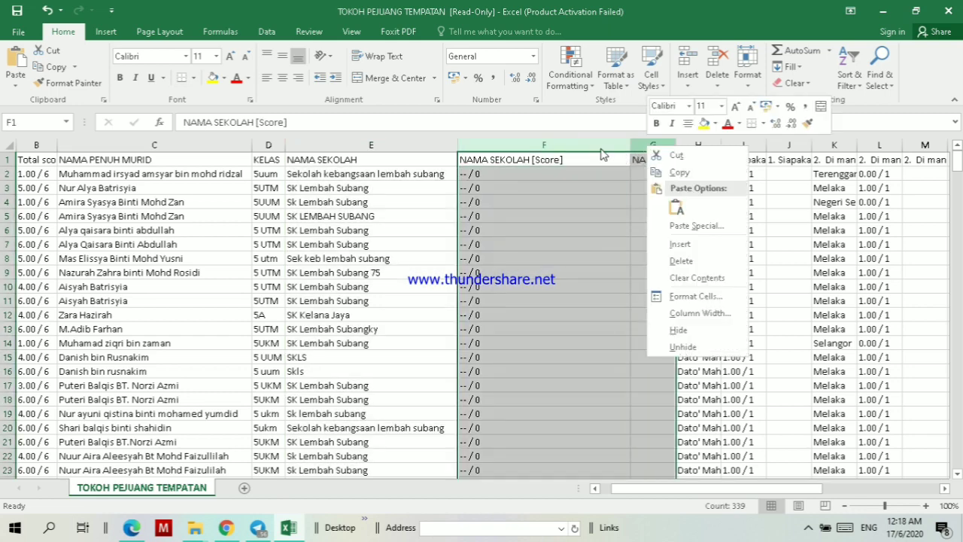
key("Escape")
scroll(519, 256, "down", 2)
scroll(490, 381, "up", 2)
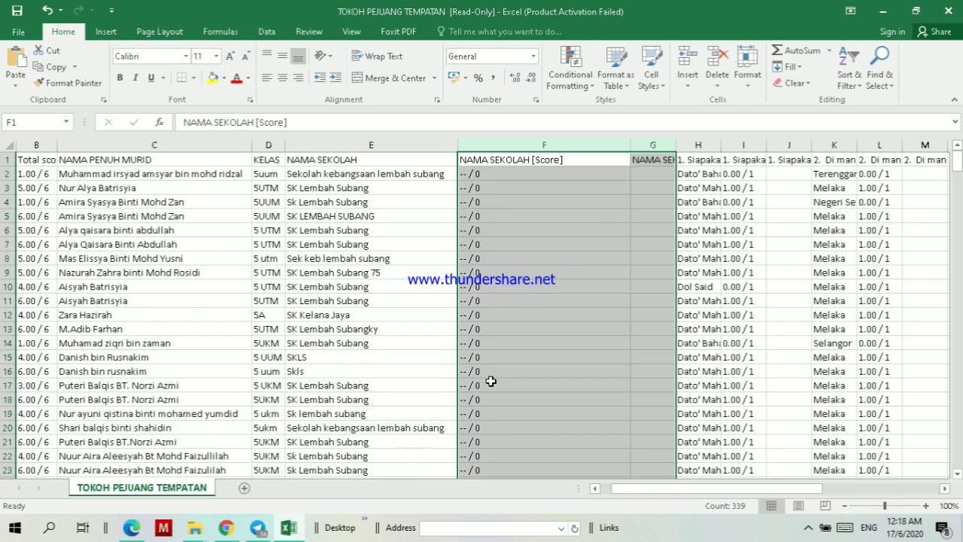
right_click(648, 143)
left_click(682, 259)
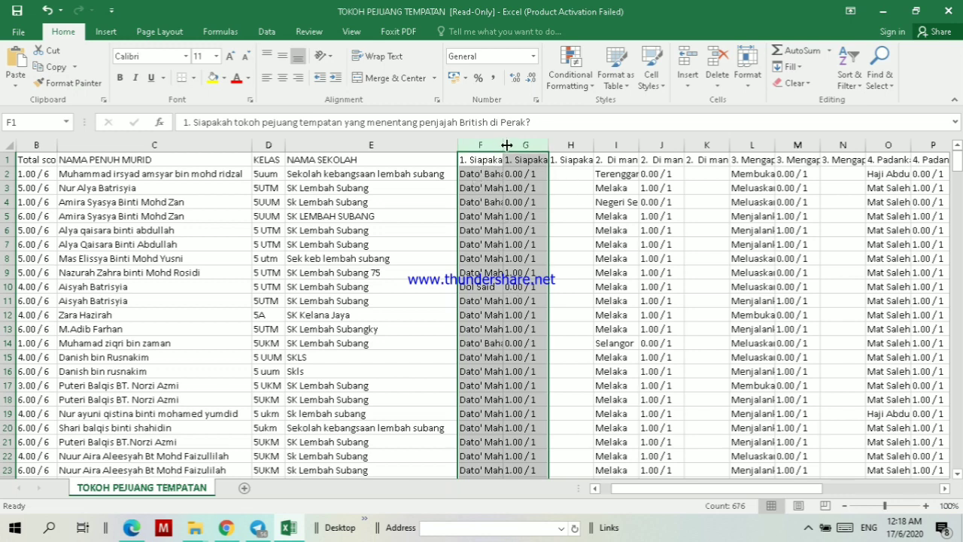
Delete the question 1 answer column F, keeping the question's score column.
left_click_drag(568, 145, 641, 139)
left_click(618, 143)
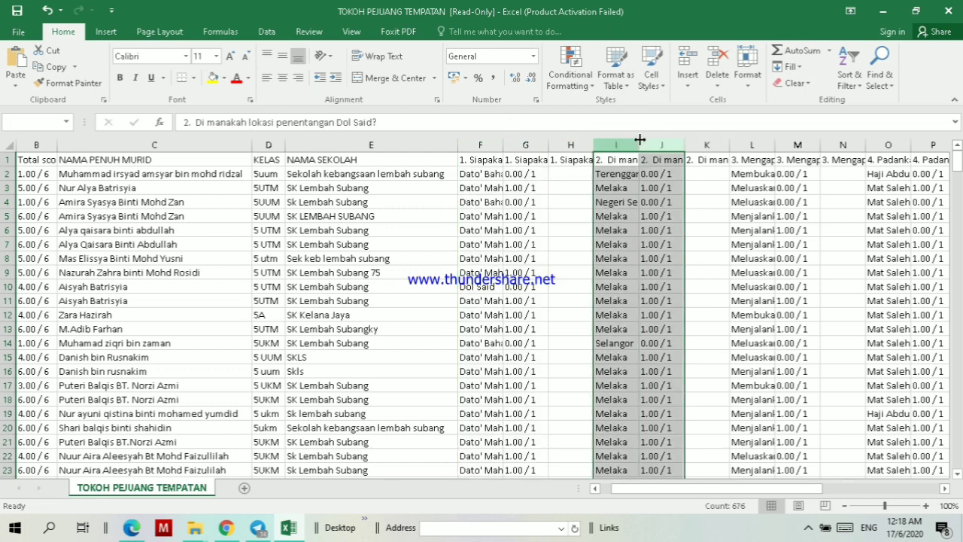
right_click(493, 146)
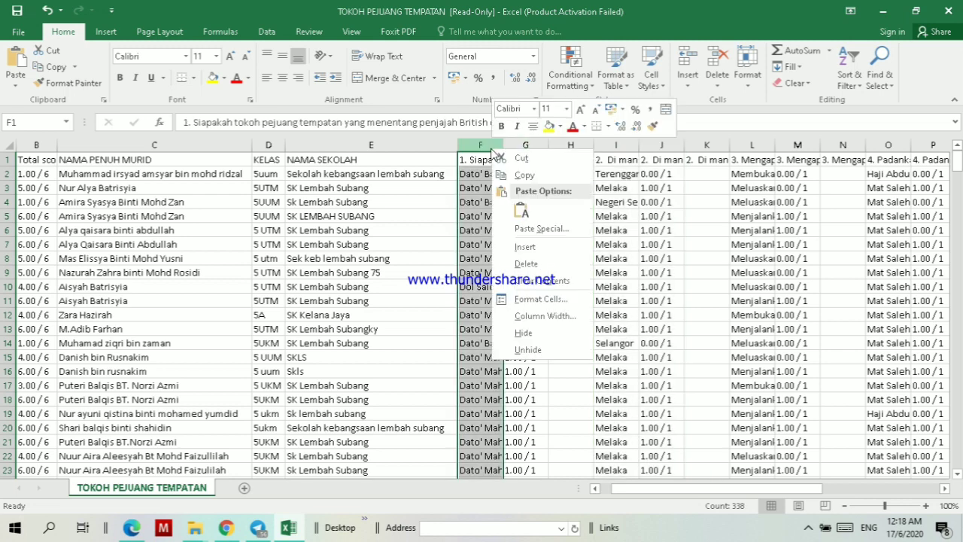
left_click(525, 264)
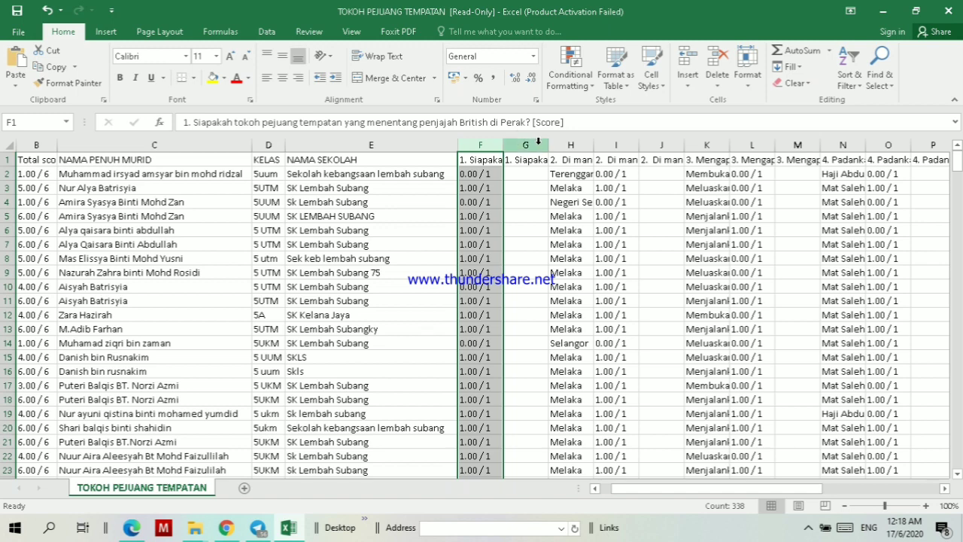
Delete the question 1 feedback column and the question 2 answer column together.
left_click(536, 143)
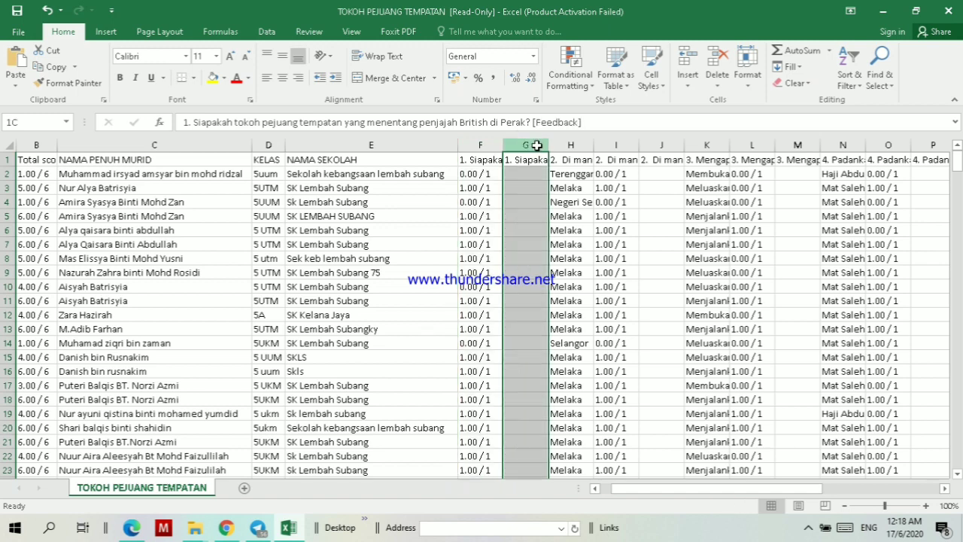
left_click_drag(537, 145, 559, 146)
right_click(560, 147)
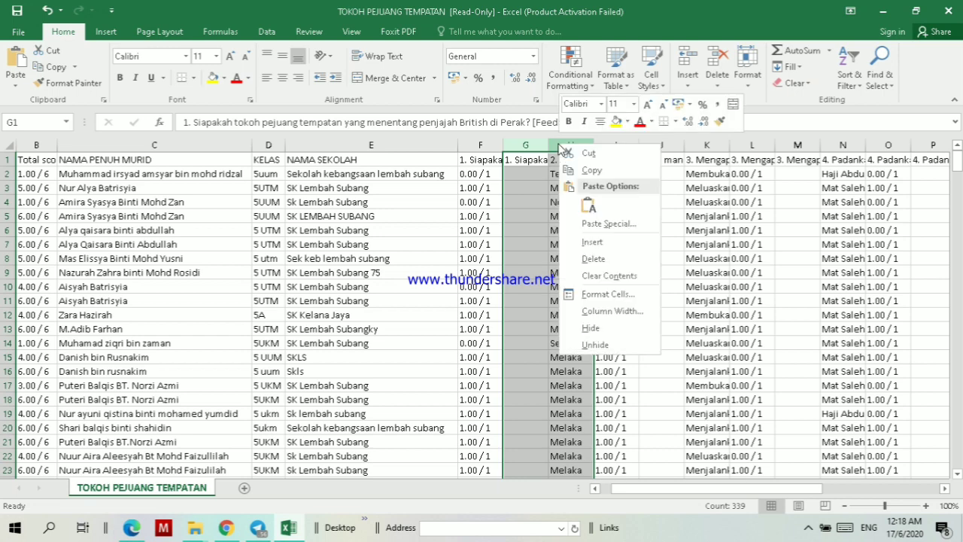
left_click(593, 259)
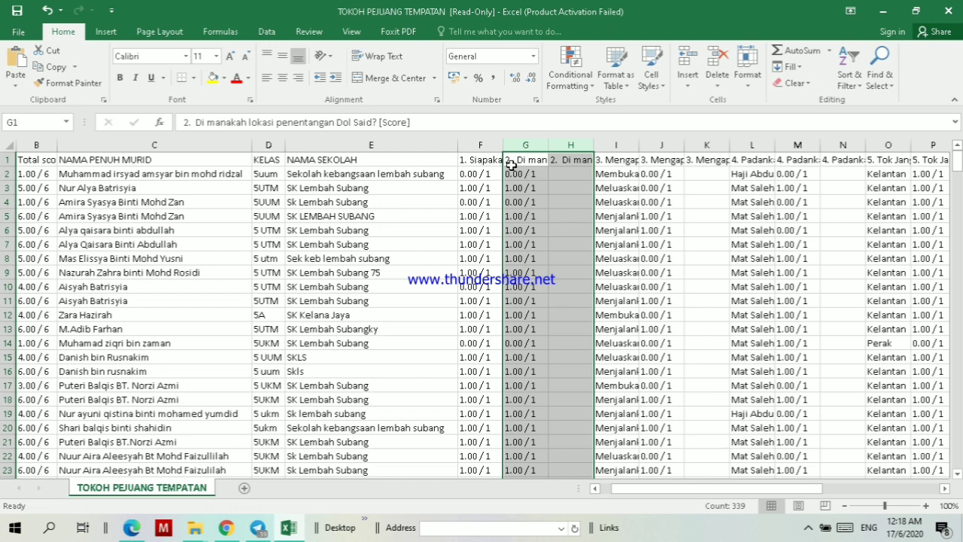
Check the question 1 scores of the first two pupils in cells F2 and F3.
left_click(493, 216)
left_click(472, 175)
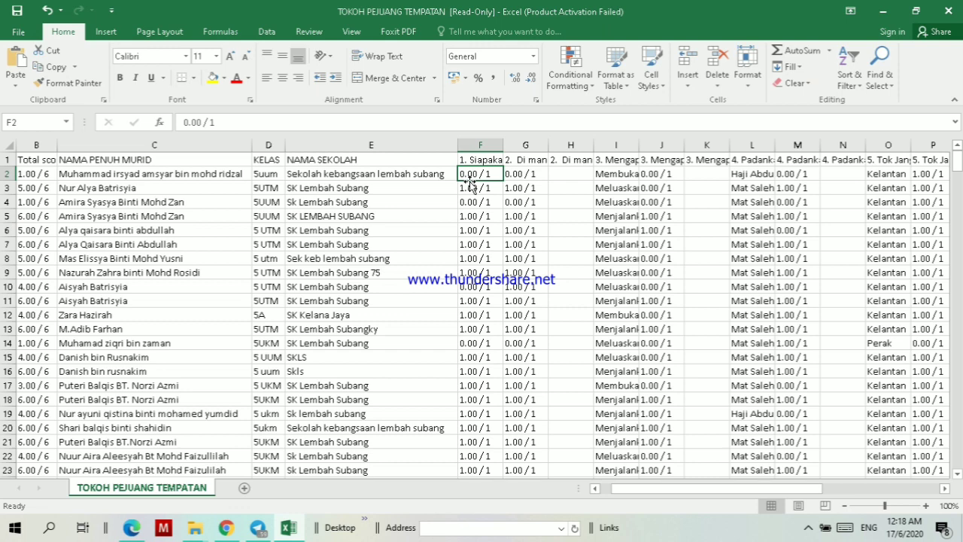
left_click(472, 191)
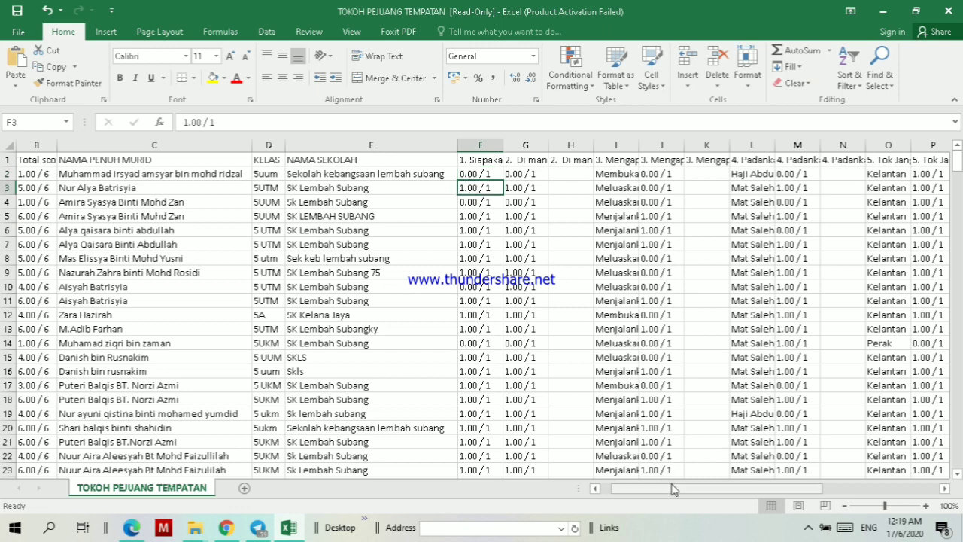
Widen column U so the pupils' written answers to question 7 are readable.
left_click_drag(673, 491, 772, 491)
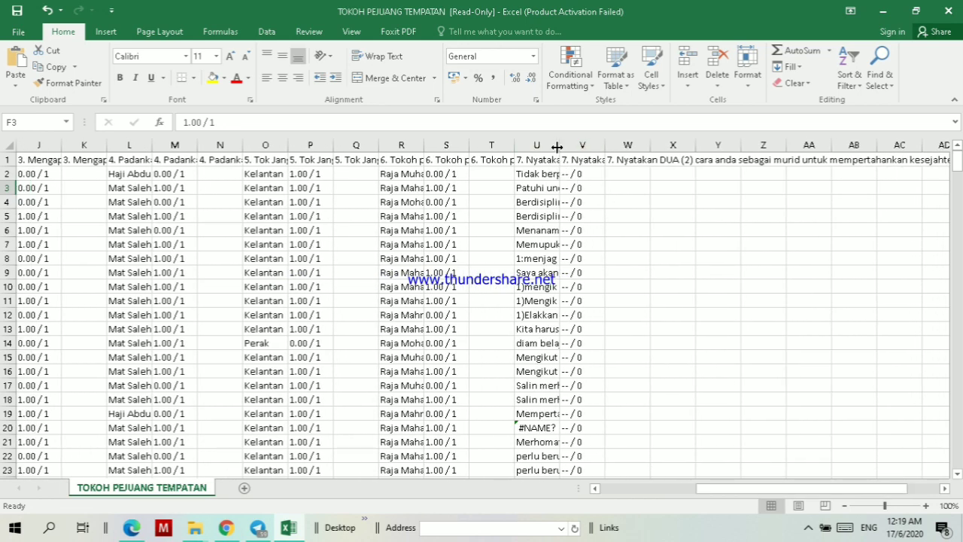
left_click_drag(560, 140, 902, 142)
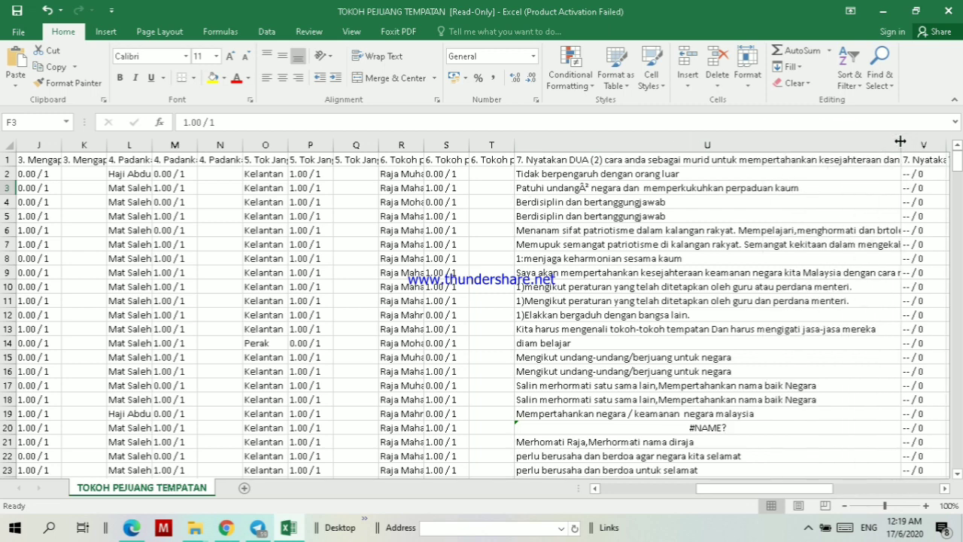
left_click_drag(769, 496, 711, 497)
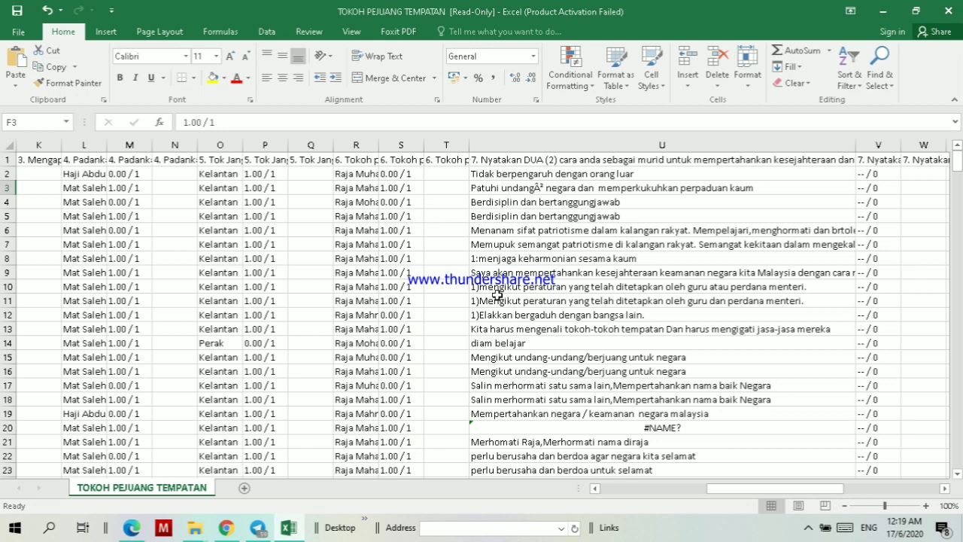
Read through the pupils' written question 7 answers in column U, including cells U3 and U44, and return to the first columns.
left_click(513, 194)
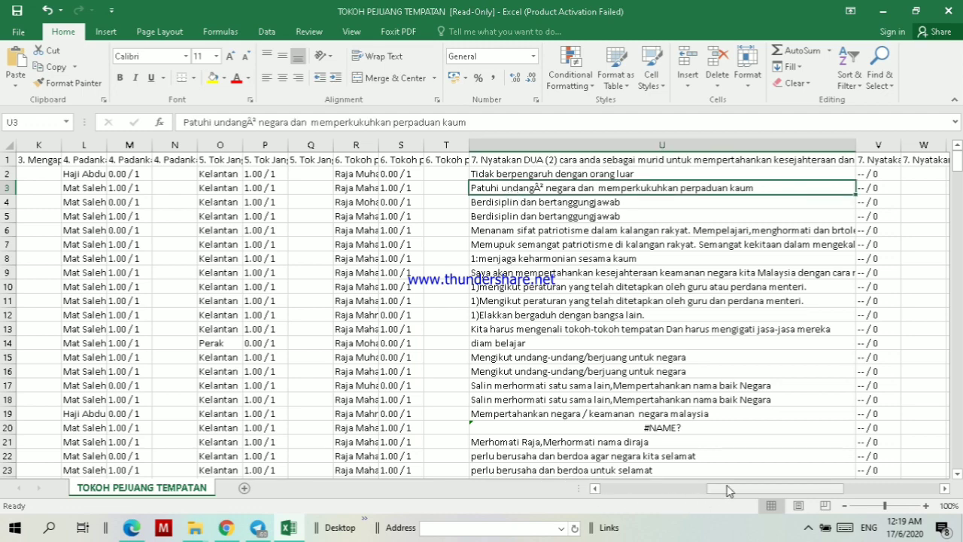
mouse_move(727, 490)
left_mouse_down()
mouse_move(625, 517)
mouse_move(718, 507)
left_mouse_up()
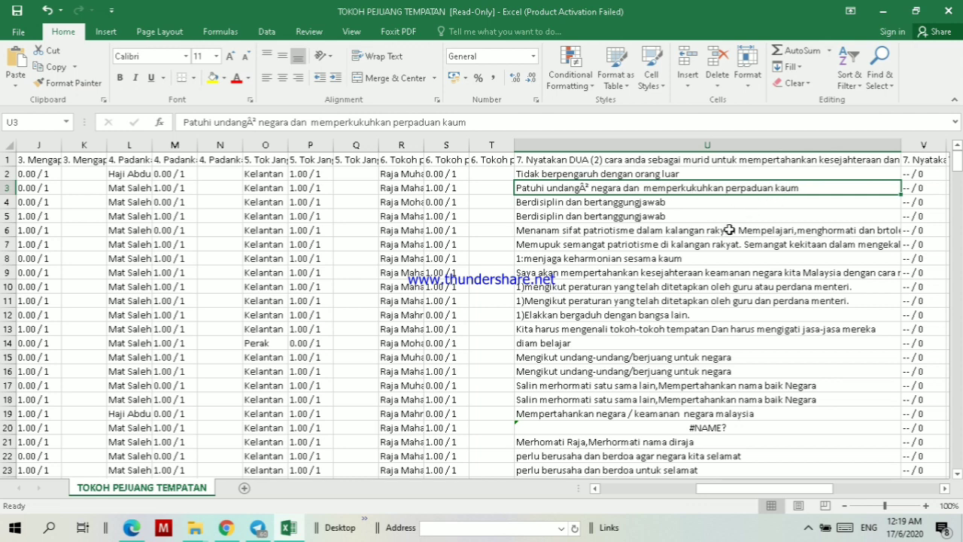
scroll(706, 351, "down", 4)
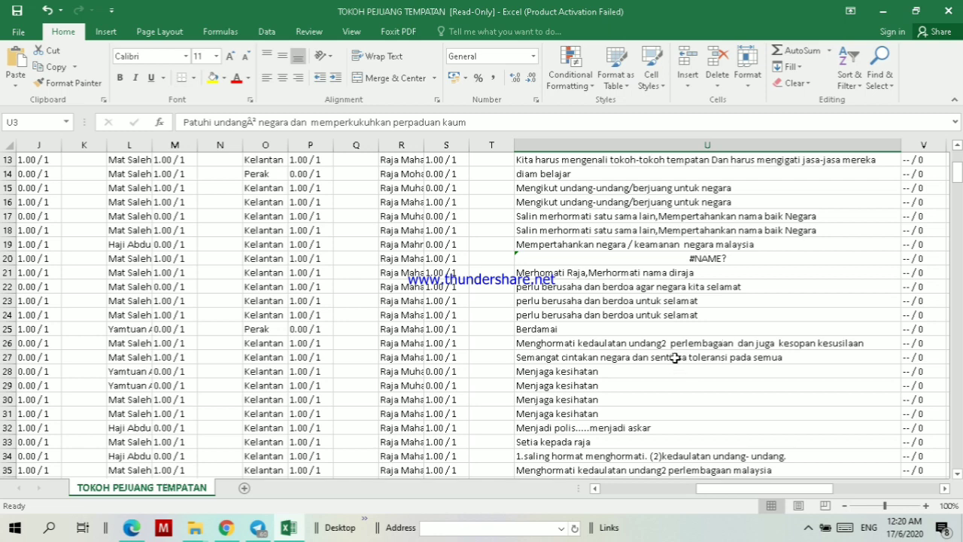
scroll(671, 347, "down", 1)
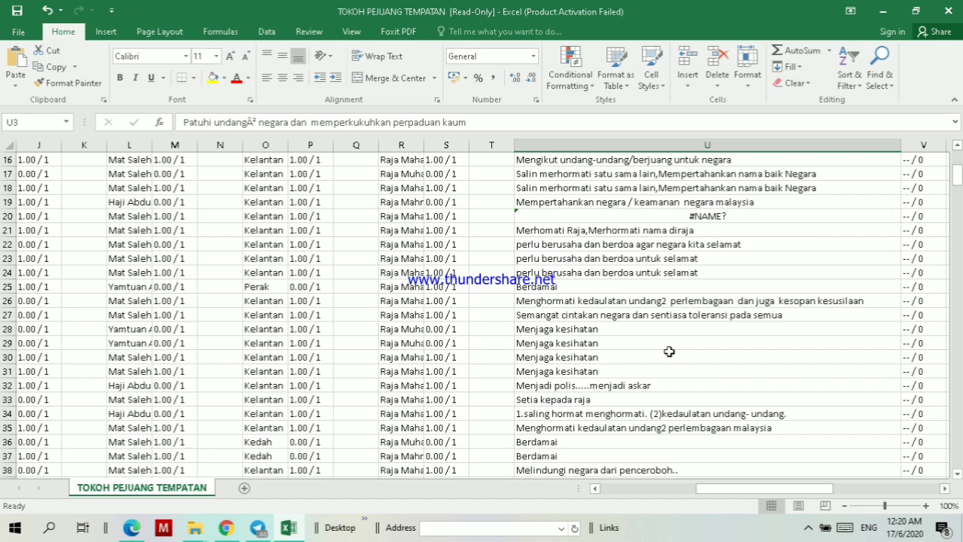
scroll(666, 308, "down", 2)
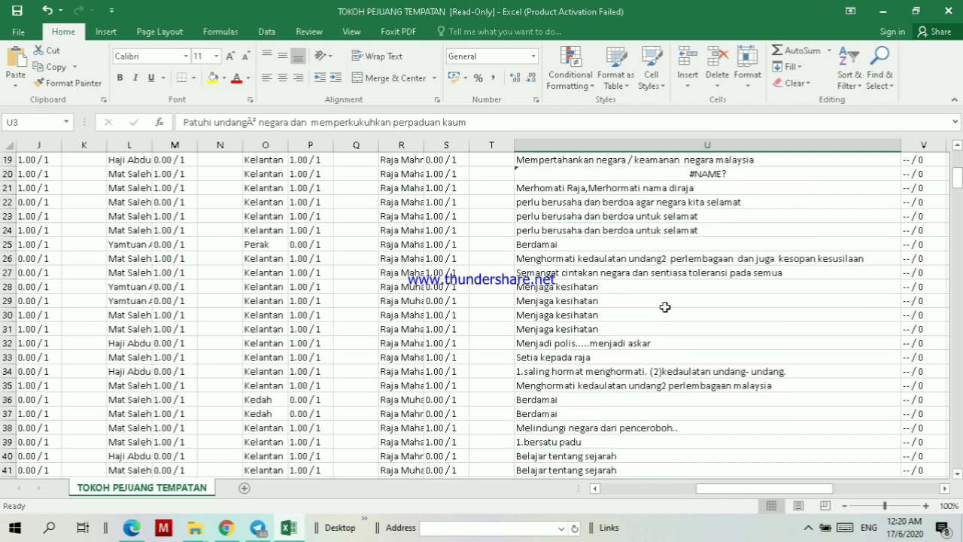
scroll(664, 308, "down", 4)
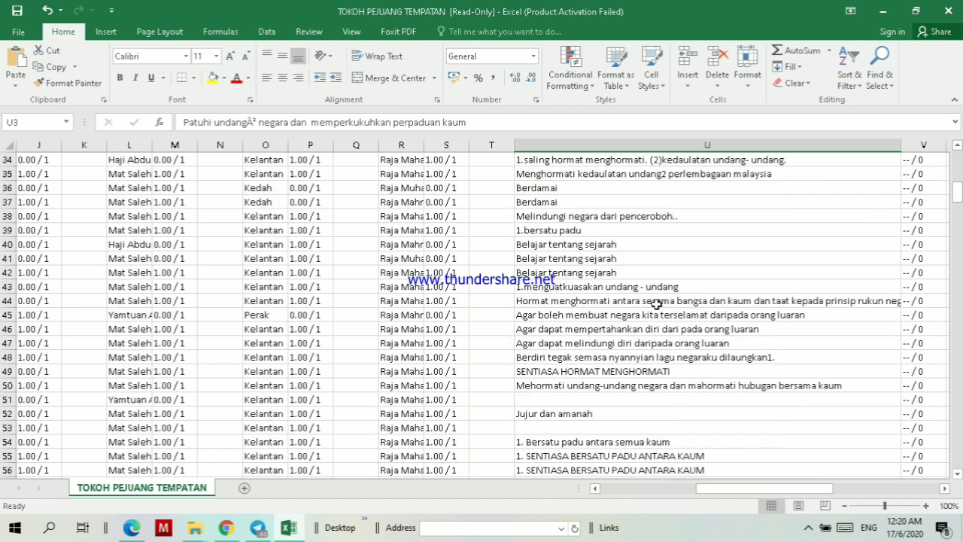
left_click(661, 301)
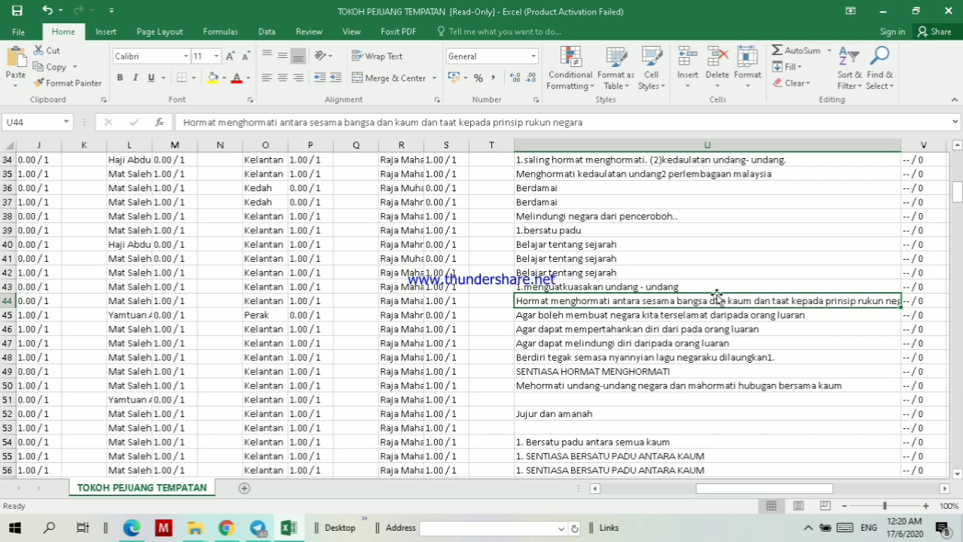
scroll(677, 340, "down", 3)
scroll(676, 344, "down", 8)
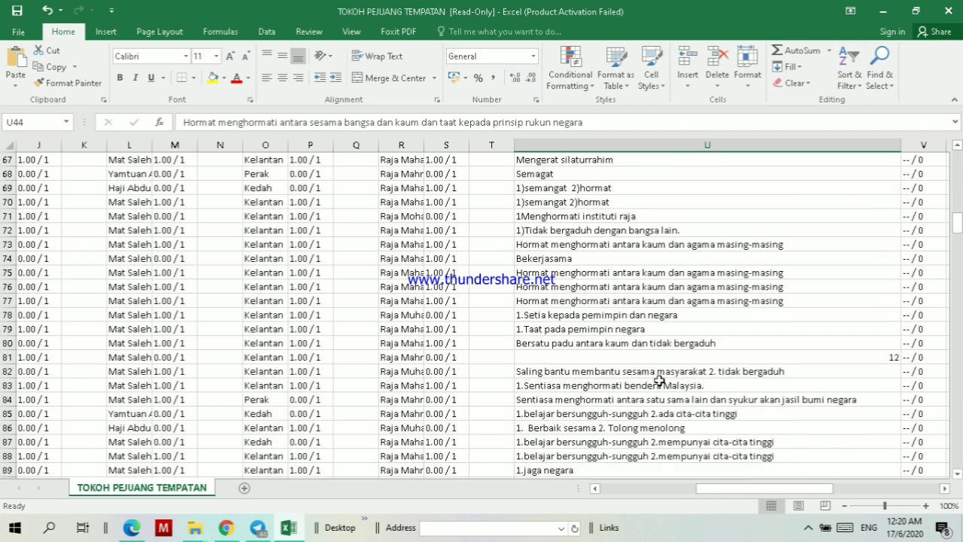
scroll(659, 381, "up", 5)
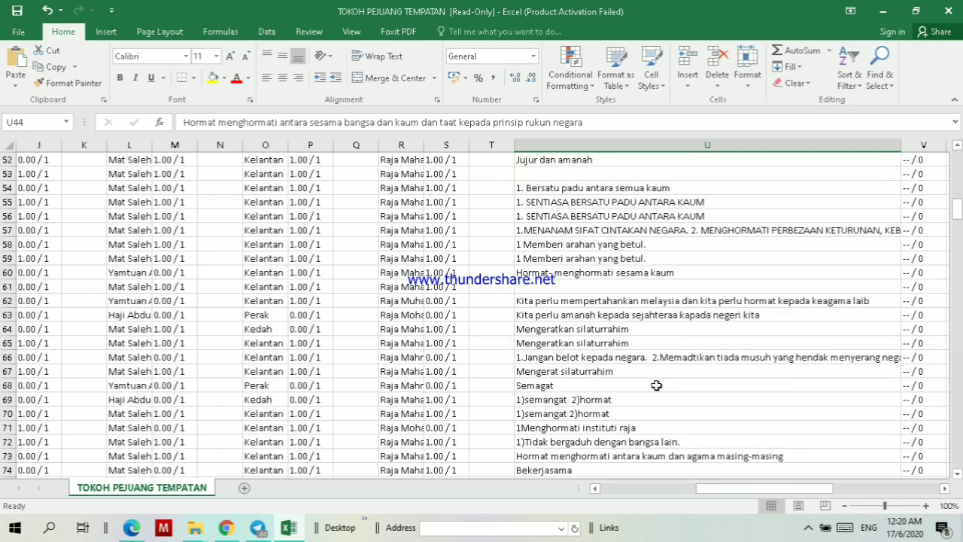
scroll(656, 385, "up", 7)
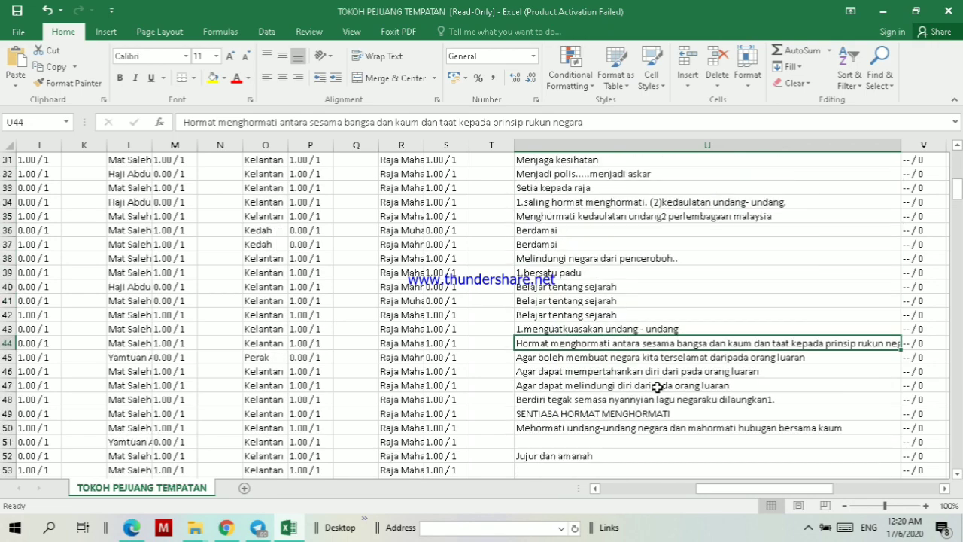
scroll(655, 386, "up", 6)
scroll(655, 383, "up", 2)
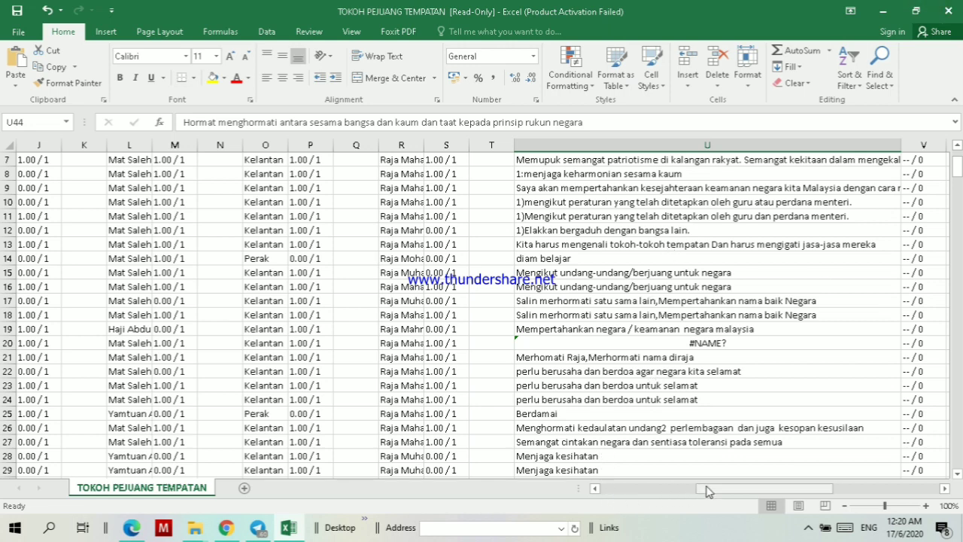
left_click_drag(708, 490, 606, 511)
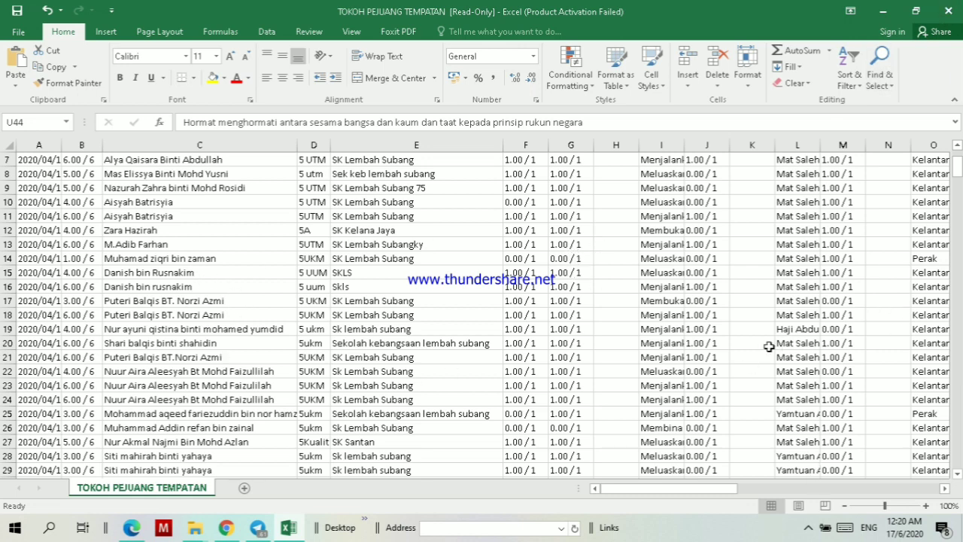
Keep the workbook open without saving it, and minimize the Excel, browser and Telegram windows to clear the desktop.
left_click(949, 14)
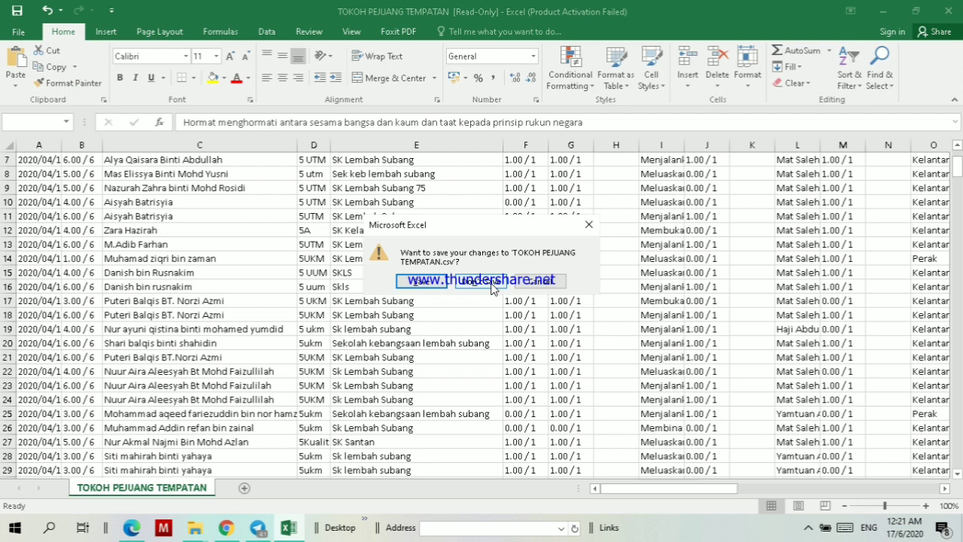
left_click(589, 225)
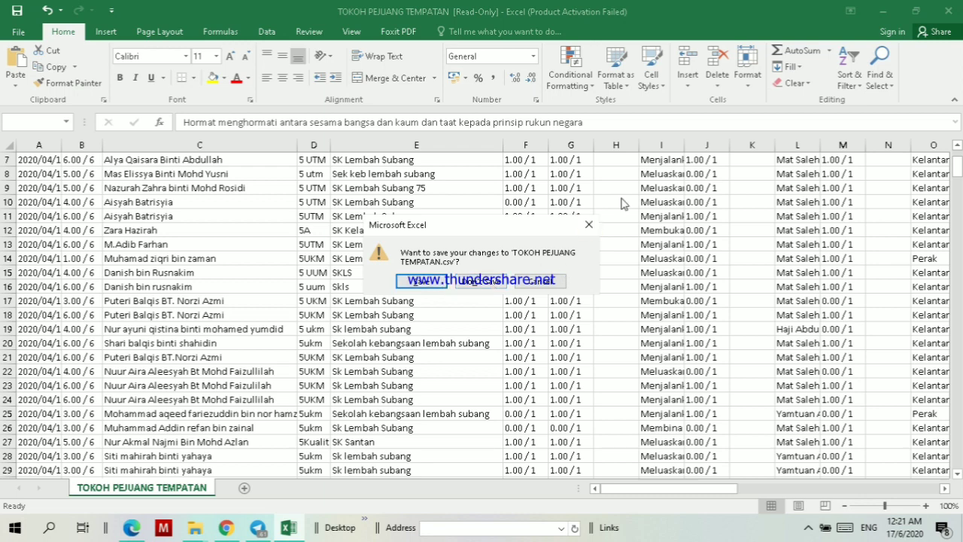
left_click(892, 13)
left_click(831, 31)
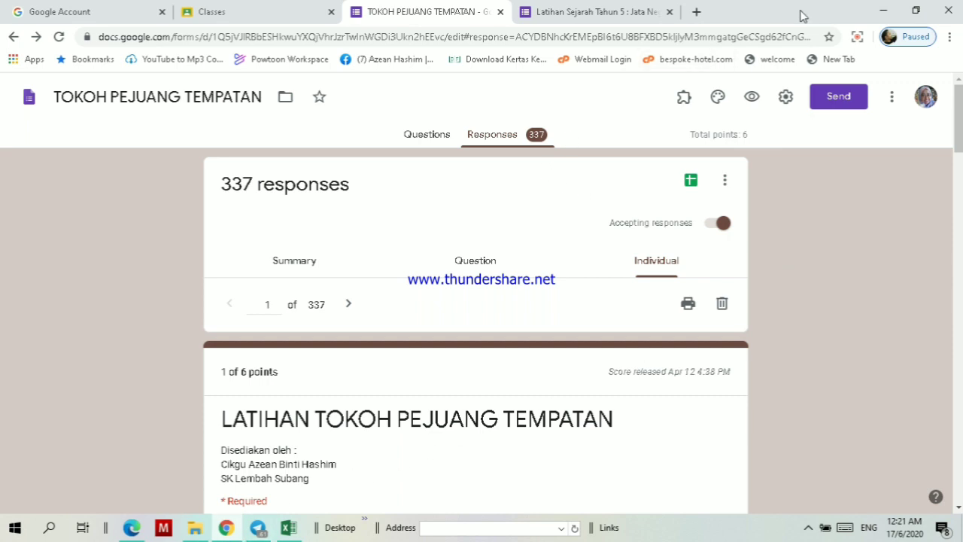
left_click(882, 15)
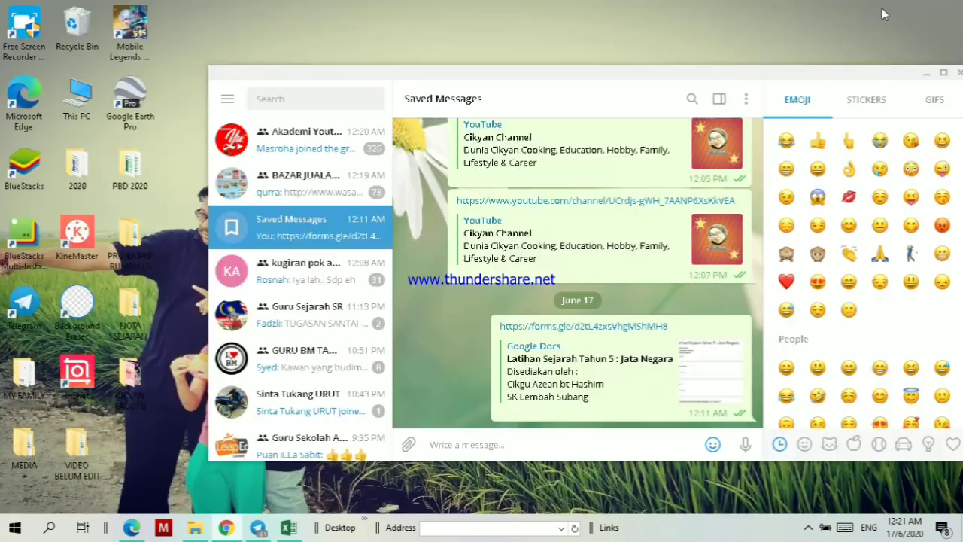
left_click(927, 73)
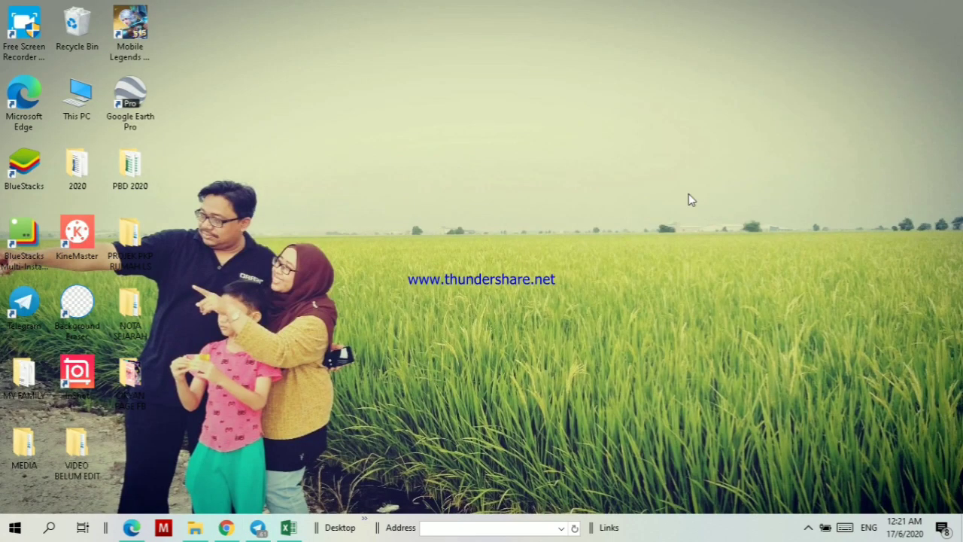
left_click(810, 529)
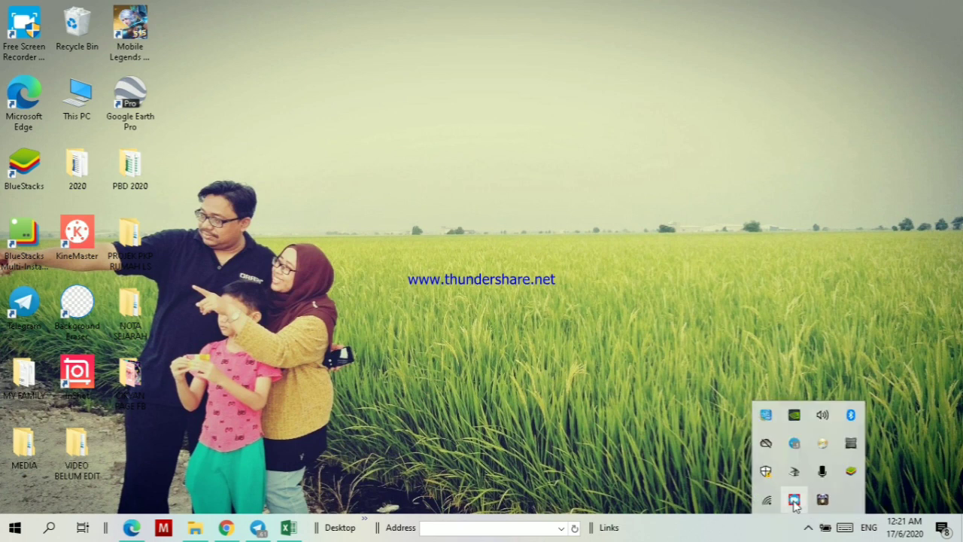
left_click(794, 502)
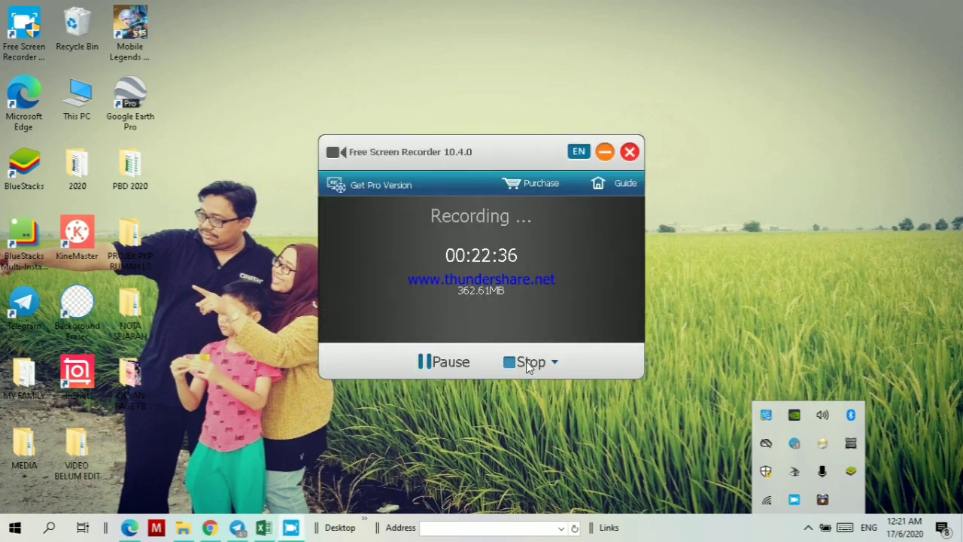